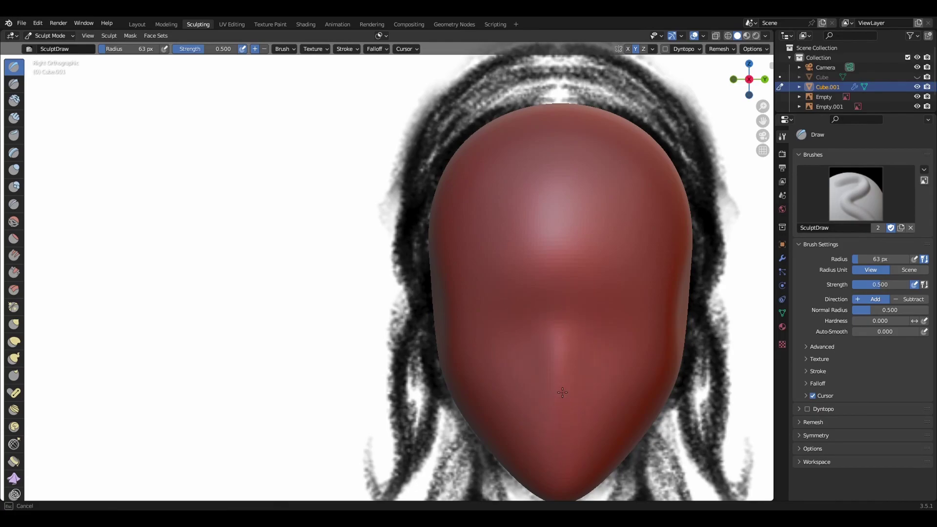
Step: Sculpt the nose bridge on the head and shift the mirrored eye spheres along X into the sockets
left_click_drag(567, 334, 565, 364)
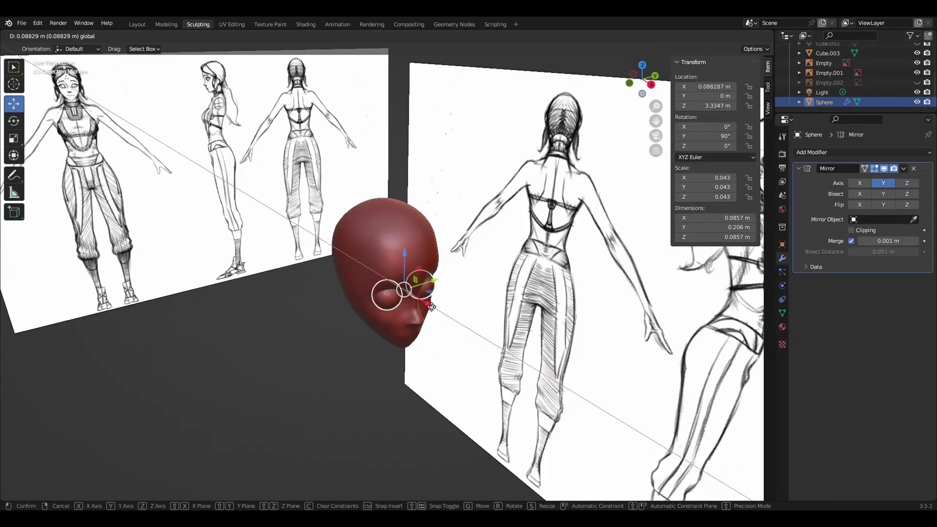
left_click_drag(432, 306, 429, 306)
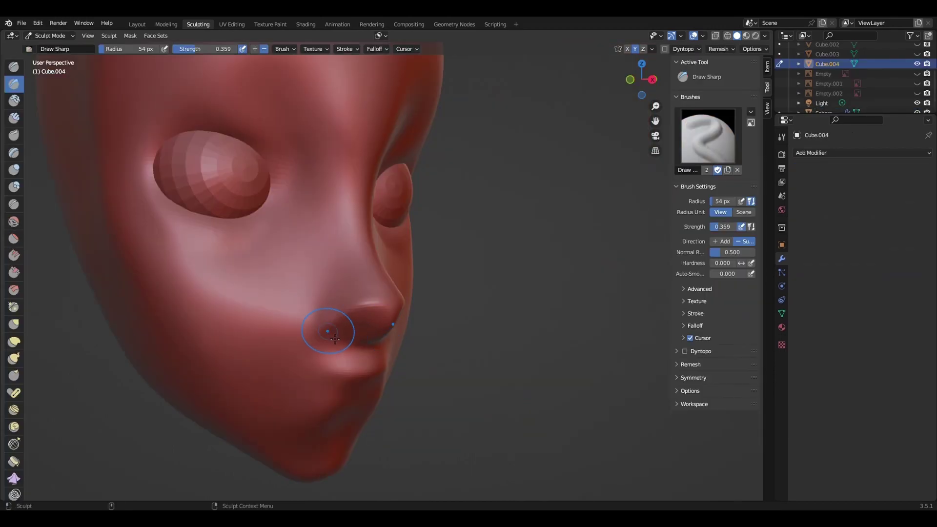
Step: Carve the crease around the nostril with the Draw Sharp brush in Subtract mode, radius 54 px and strength 0.359
left_click_drag(352, 328, 362, 332)
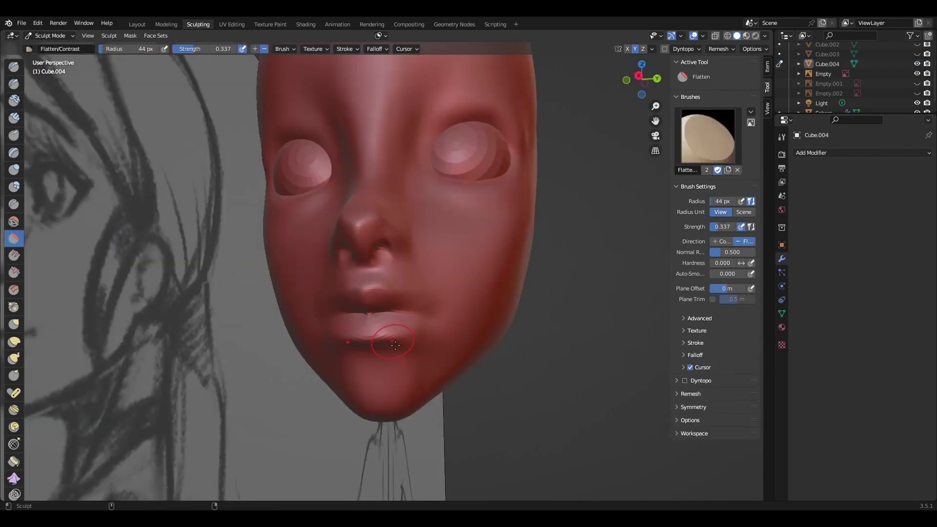
middle_click_drag(531, 357, 490, 333)
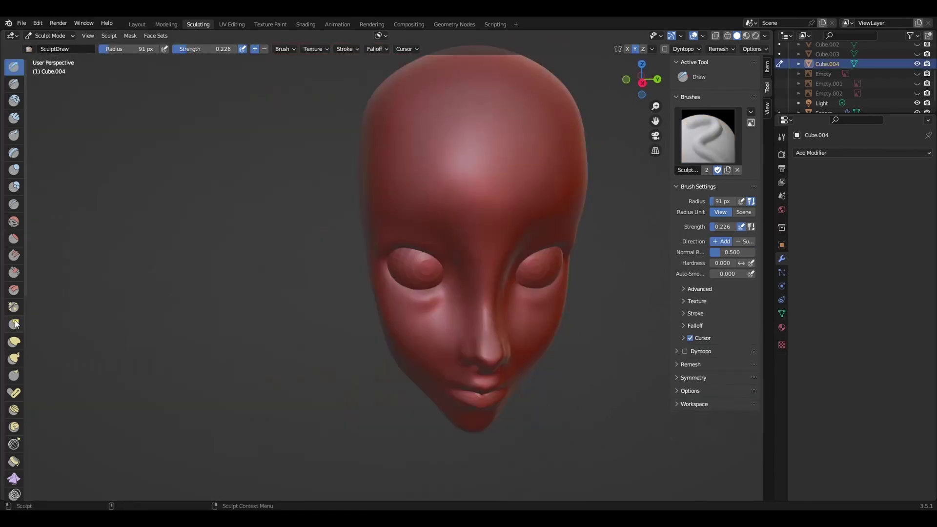
Step: Reshape the lower face with the Grab brush at a 182 px radius, adjusting its strength
key("g")
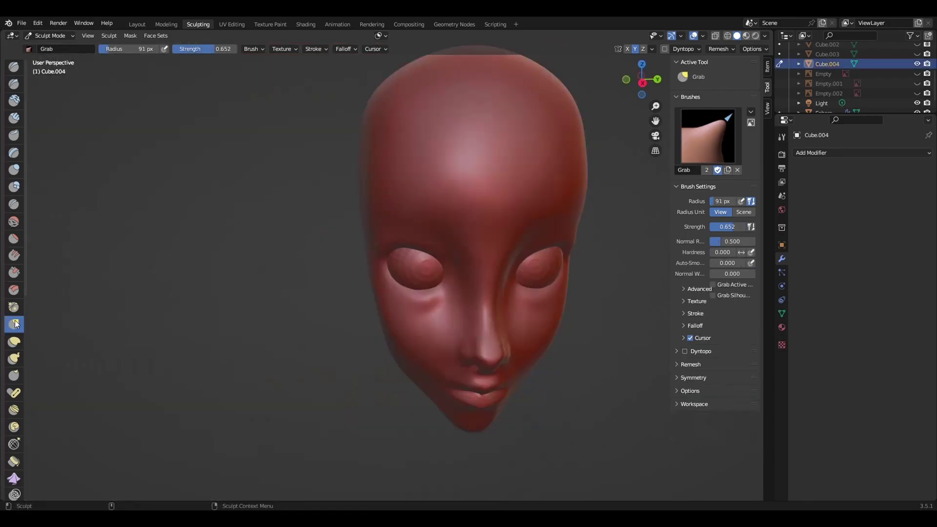
mouse_move(515, 391)
middle_mouse_down()
mouse_move(536, 445)
mouse_move(523, 391)
middle_mouse_up()
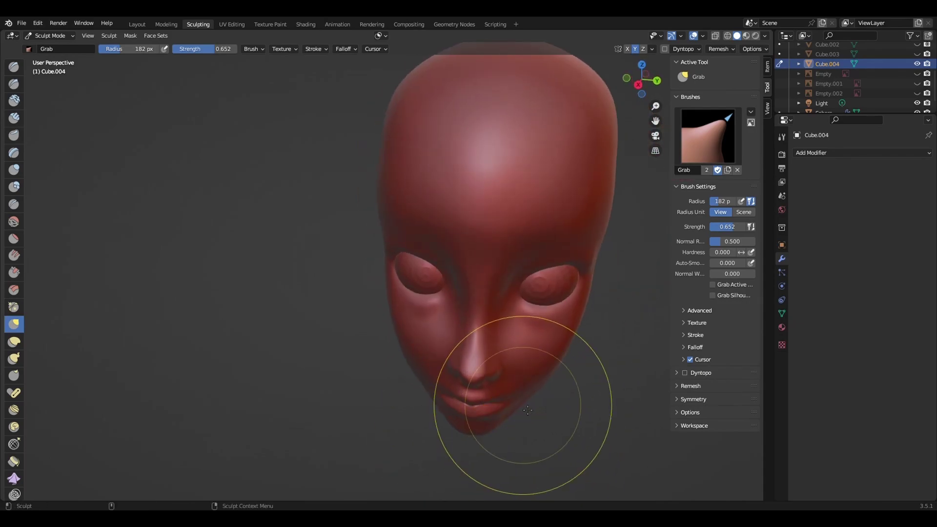
left_click_drag(210, 48, 198, 49)
middle_click_drag(518, 405, 533, 415)
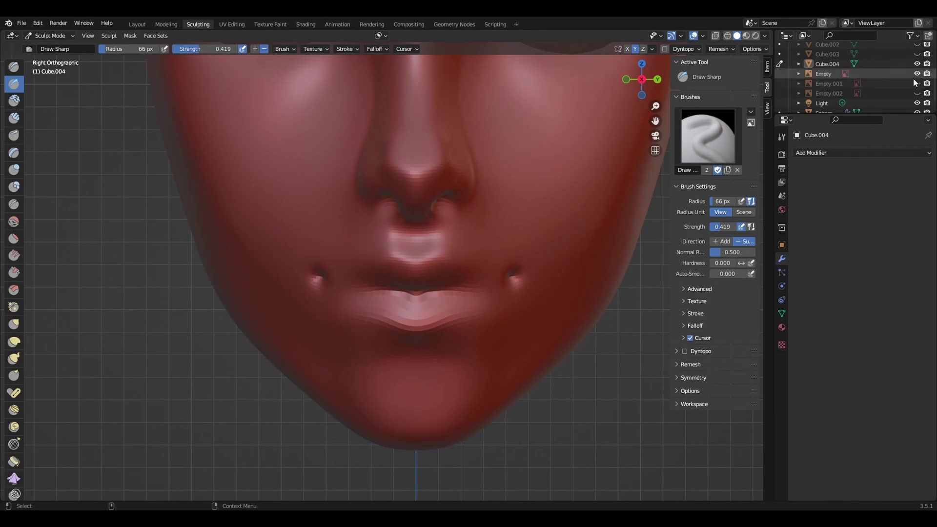
Step: Hide the Empty reference and temporarily show Empty.001 over the face to check the mouth corners against the drawing
left_click(917, 74)
left_click(917, 83)
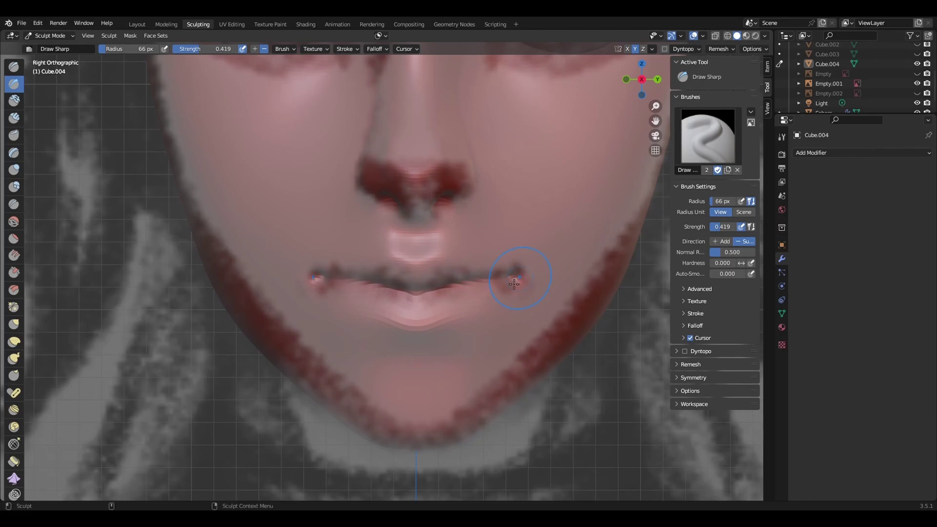
left_click(917, 83)
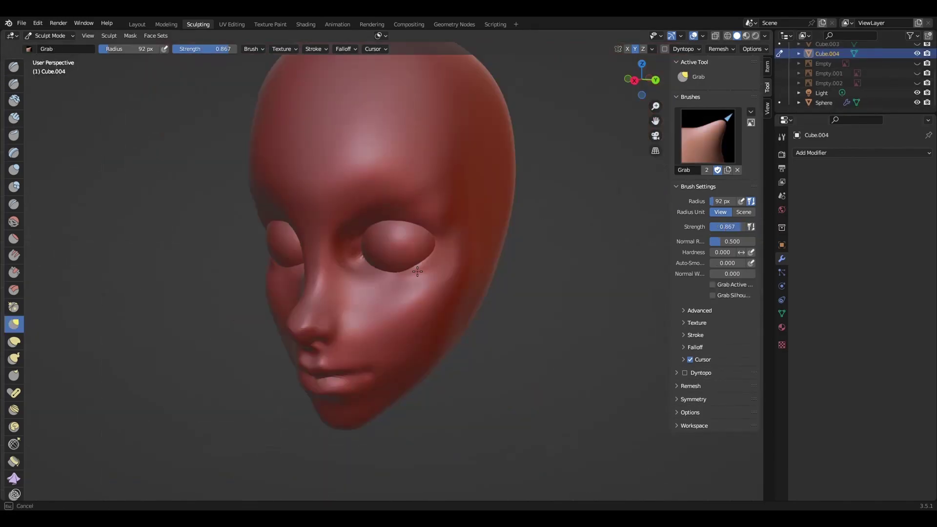
Step: Pull the lower outer rim of the eye socket into shape with the Grab brush, radius 92 px and strength 0.867
middle_click_drag(468, 269, 424, 269)
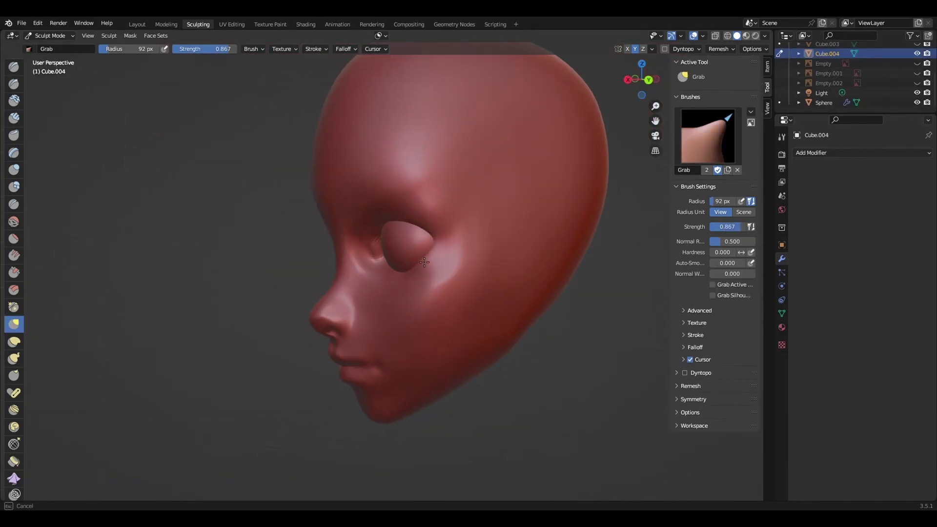
left_click_drag(423, 269, 399, 276)
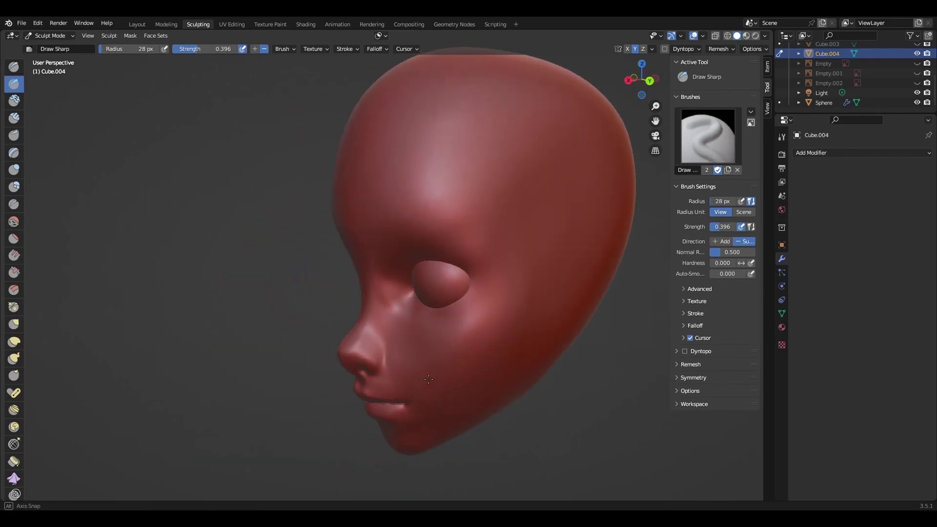
middle_click_drag(469, 317, 425, 318)
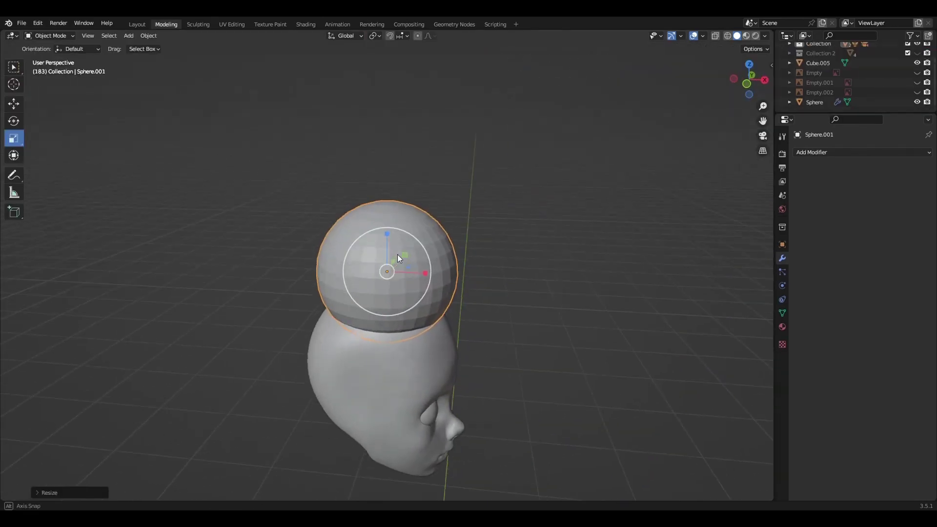
Step: Lower, shift and scale the new sphere so it caps the top of the head as the hair base
key("g")
key("z")
left_click(412, 279)
middle_click_drag(412, 279, 432, 289)
key("g")
key("x")
left_click(455, 275)
key("s")
left_click(435, 285)
key("g")
key("z")
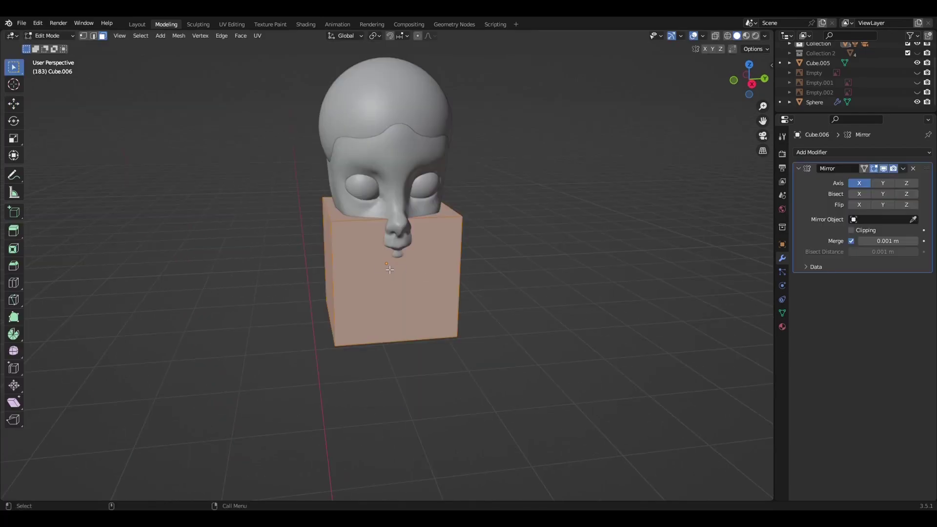
Step: Move the new cube's geometry sideways from the centre and set its Mirror modifier axis to Y only
key("shift+space")
key("g")
left_click_drag(390, 269, 461, 266)
left_click(859, 183)
left_click(883, 183)
Step: Resize the mirrored cube and raise it alongside the head
key("shift+space")
key("s")
middle_click_drag(461, 266, 457, 301)
scroll(457, 300, "up", 3)
key("shift+space")
key("g")
mouse_move(477, 259)
left_mouse_down()
mouse_move(479, 274)
mouse_move(486, 139)
left_mouse_up()
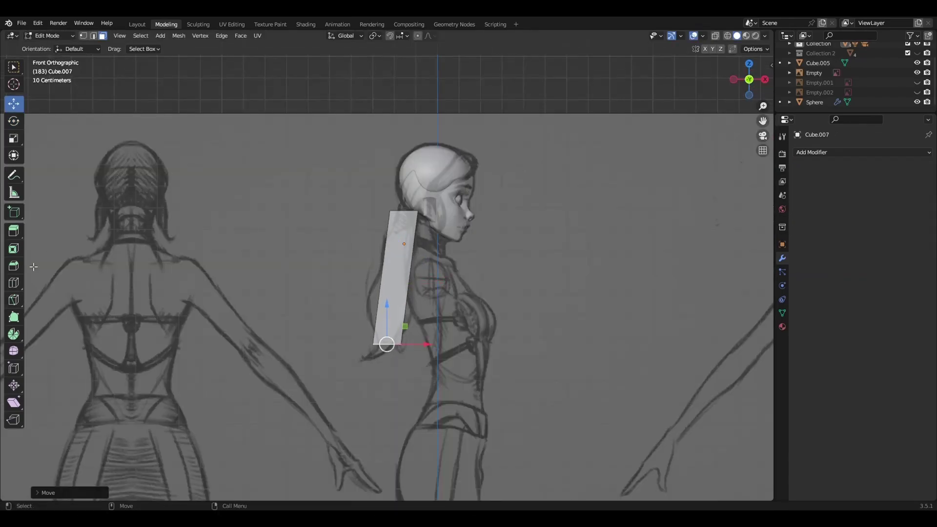
Step: Add loop cuts along the ponytail block and scale its sections to follow the ponytail outline in the side drawing
left_click(14, 283)
left_click(391, 294)
key("shift+space")
key("s")
left_click_drag(431, 294, 438, 313)
key("w")
left_click(426, 278)
key("shift+space")
key("ctrl+r")
left_click(396, 260)
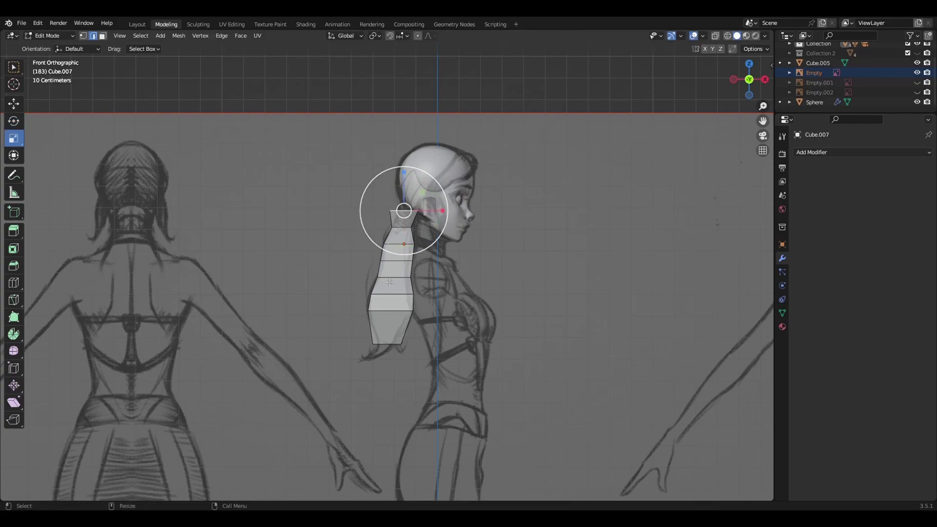
left_click(390, 342)
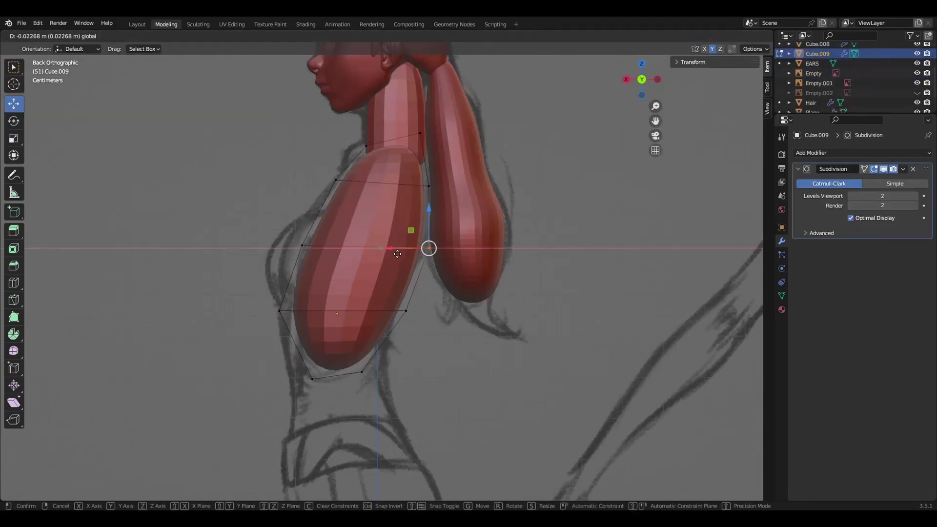
Step: Move the upper torso cage's vertices to match the chest and back outline of the side reference
left_click(398, 254)
left_click(406, 310)
left_click(279, 311)
left_click_drag(278, 310, 257, 310)
left_click(312, 379)
key("g")
left_click(310, 377)
left_click(362, 372)
left_click_drag(344, 354, 351, 367)
left_click(302, 245)
left_click_drag(285, 227, 282, 221)
left_click(257, 310)
left_click_drag(240, 292, 260, 302)
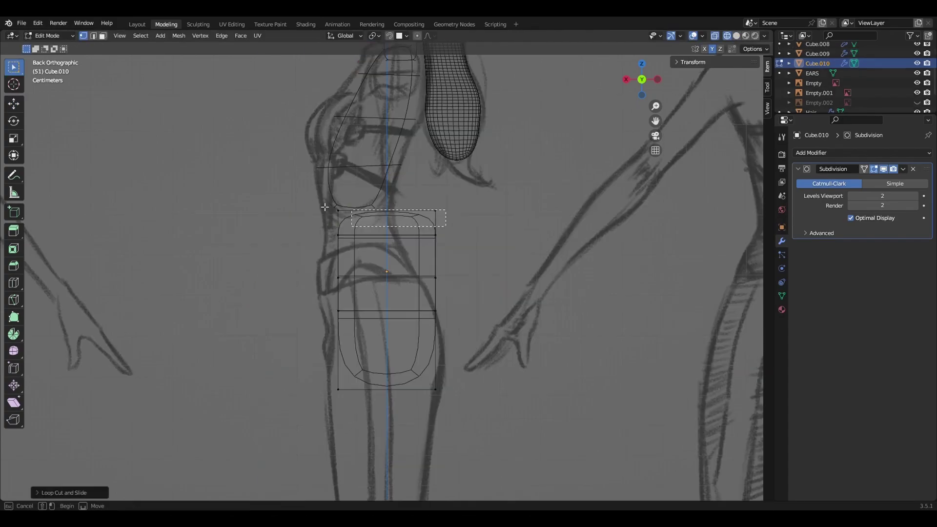
Step: Shift the hip block's vertex rows so the waist, hips and lower end follow the side drawing
left_click(366, 209)
left_click(424, 233, "shift")
left_click_drag(450, 263, 329, 277)
left_click(420, 311, "alt")
left_click_drag(347, 311, 333, 311)
left_click(422, 310)
left_click_drag(404, 293, 425, 293)
left_click(436, 389)
left_click_drag(397, 389, 404, 225)
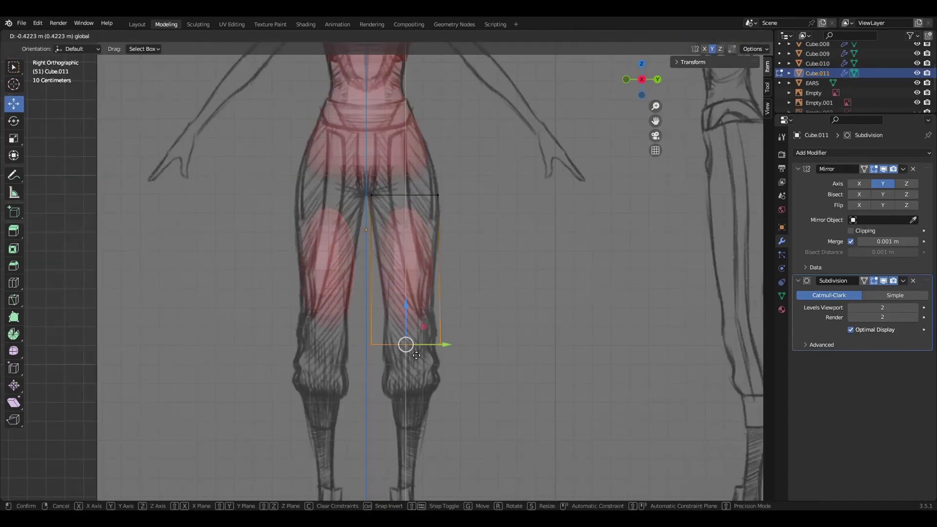
Step: Extend the mirrored leg block downward and fit its lower-leg vertices to the calf outline in the side reference
left_click_drag(416, 356, 416, 421)
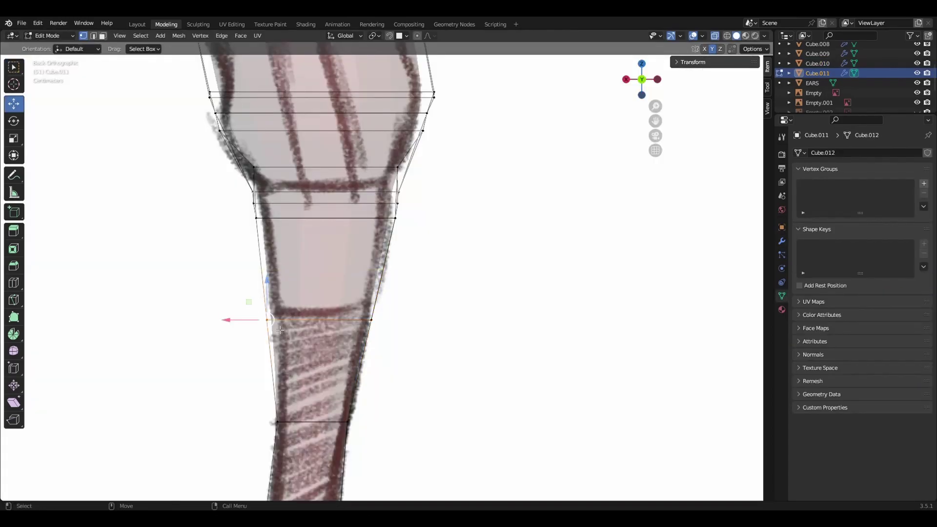
left_click_drag(257, 326, 251, 320)
left_click(373, 282)
key("g")
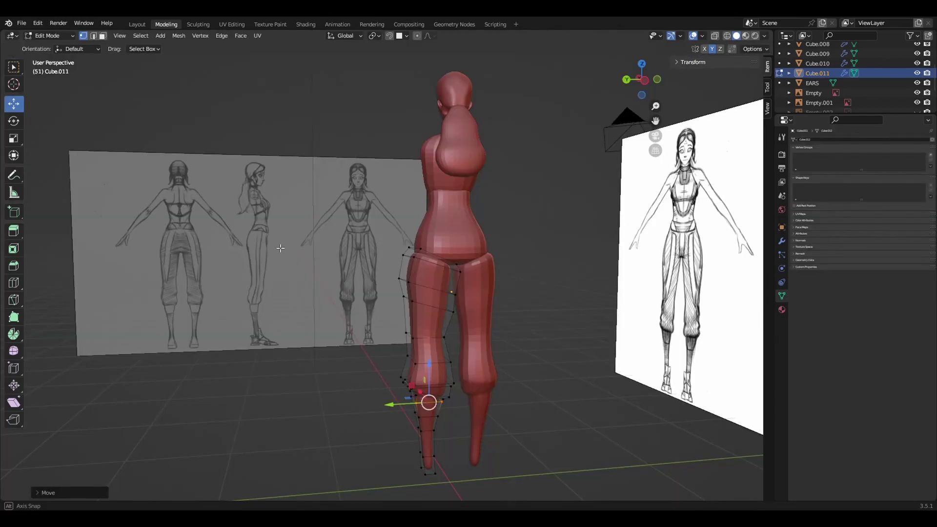
middle_click_drag(281, 248, 477, 251)
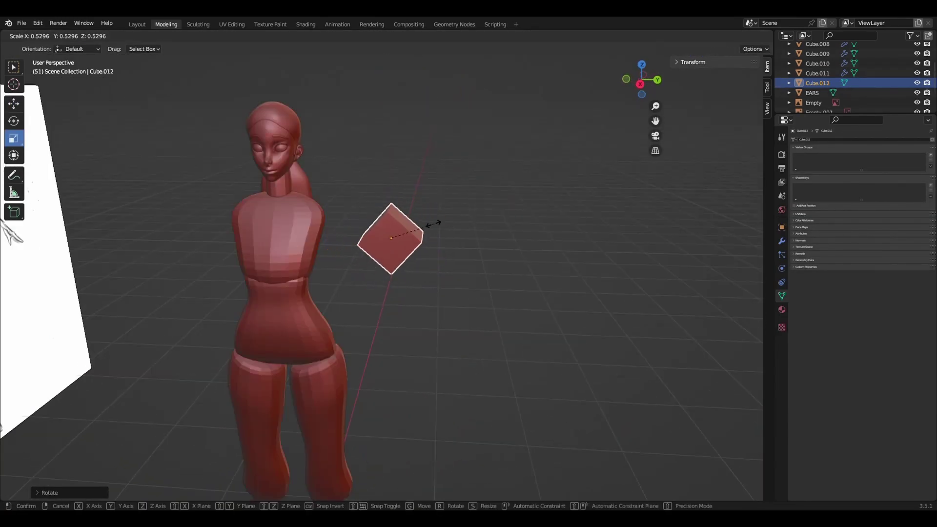
Step: Scale down the rotated cube and shape it over the drawn arm from shoulder to wrist
left_click_drag(433, 224, 417, 221)
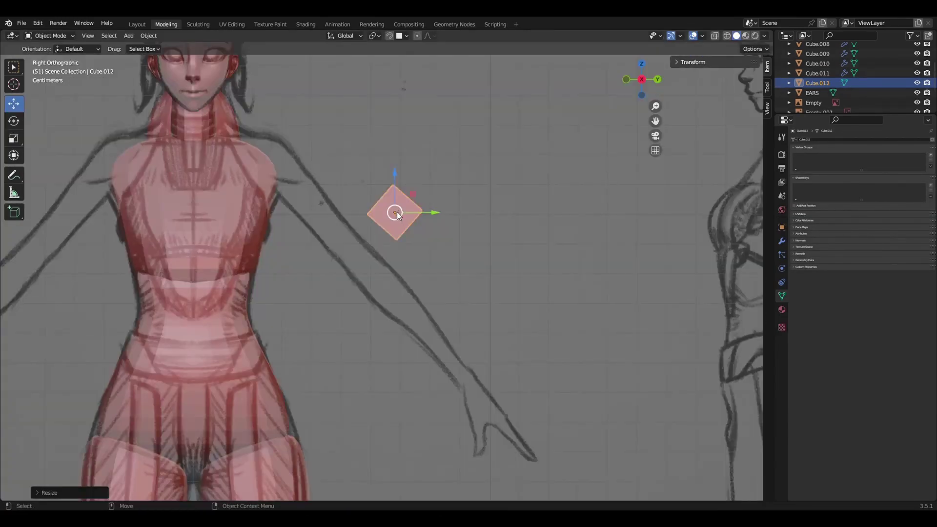
mouse_move(397, 209)
left_mouse_down()
mouse_move(352, 195)
mouse_move(461, 277)
left_mouse_up()
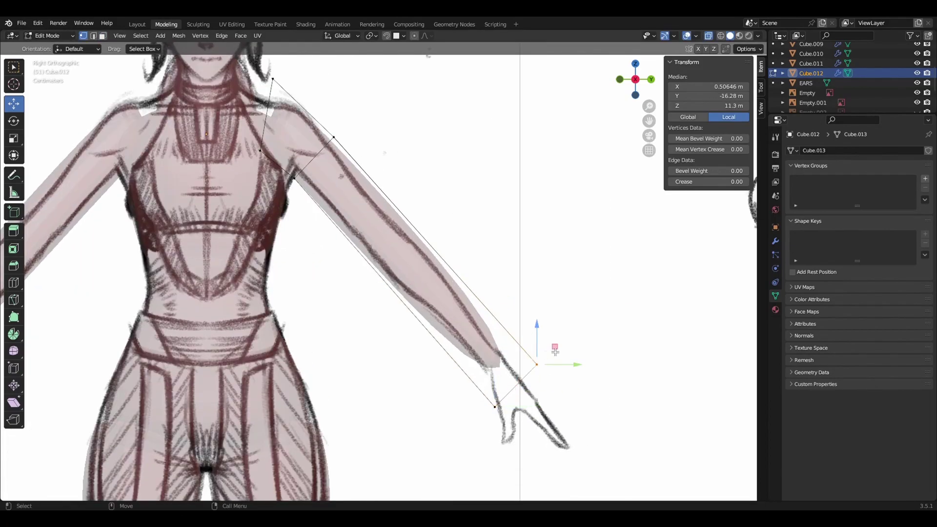
key("g")
left_click(384, 263)
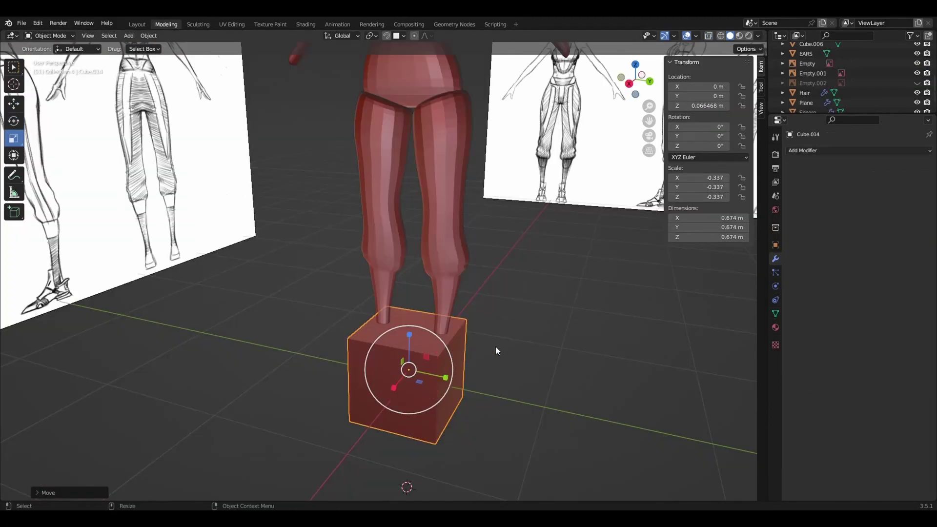
Step: Scale down the cube at the feet and add Mirror and Subdivision modifiers to it
key("s")
left_click(430, 363)
middle_click_drag(429, 368, 538, 326)
left_click(838, 151)
left_click(755, 258)
left_click(814, 152)
left_click(770, 318)
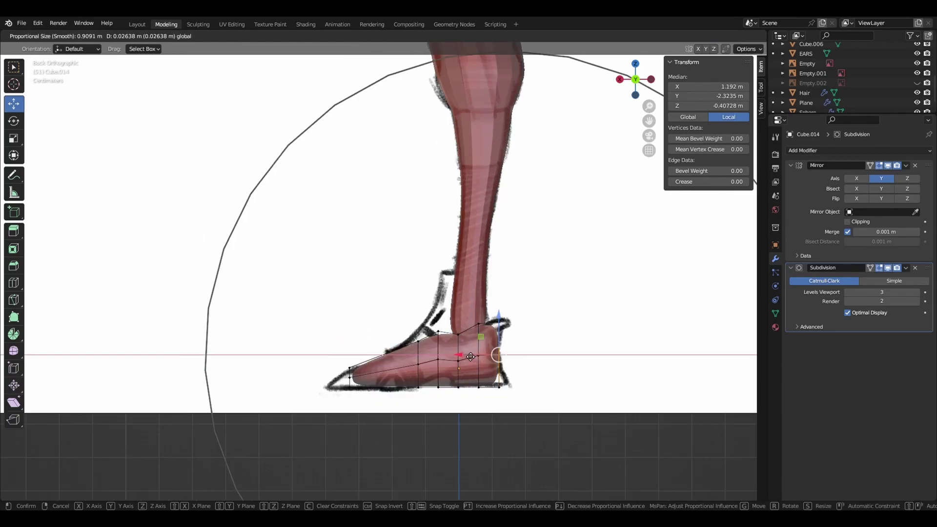
Step: Shift the shoe's heel vertices with smooth proportional editing, adjusting the influence radius to fit the side drawing
scroll(471, 357, "up", 10)
scroll(472, 356, "up", 4)
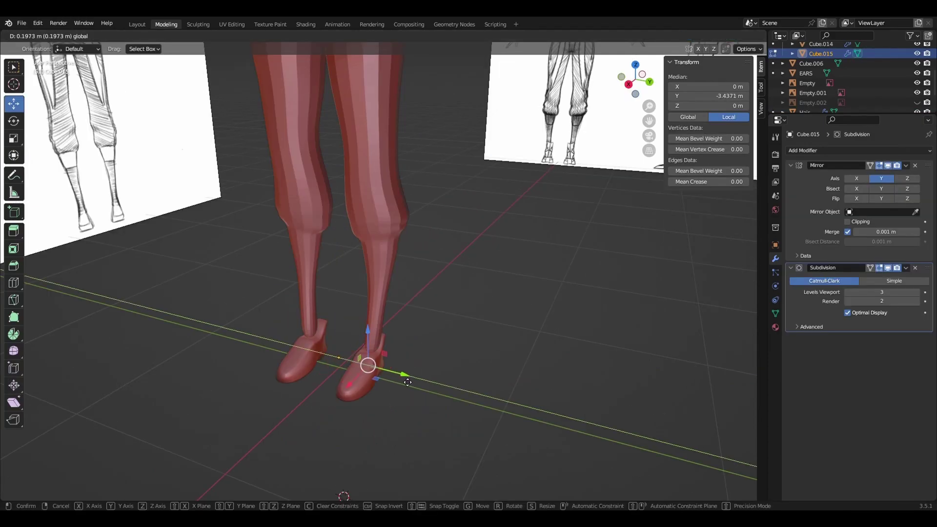
Step: Position and shape the mirrored ankle guard piece over the front of the shoe to match the side reference
key("z")
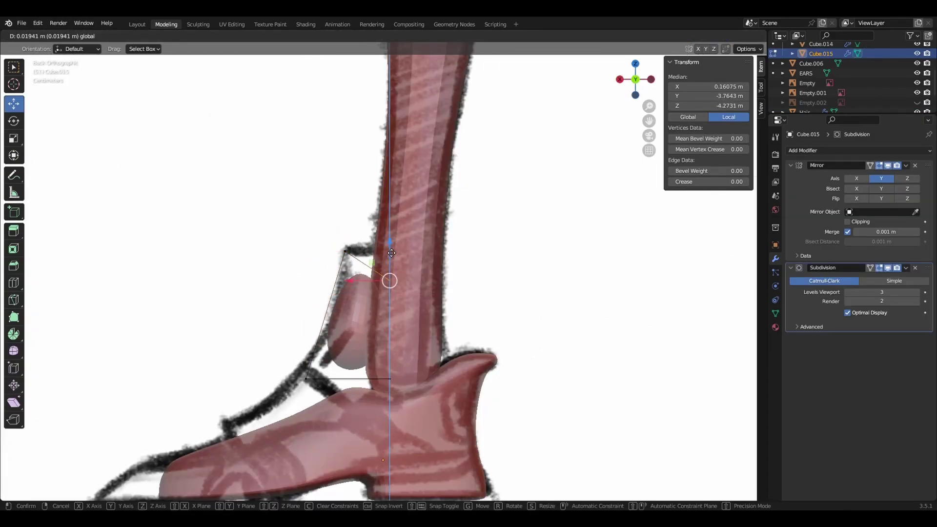
key("x")
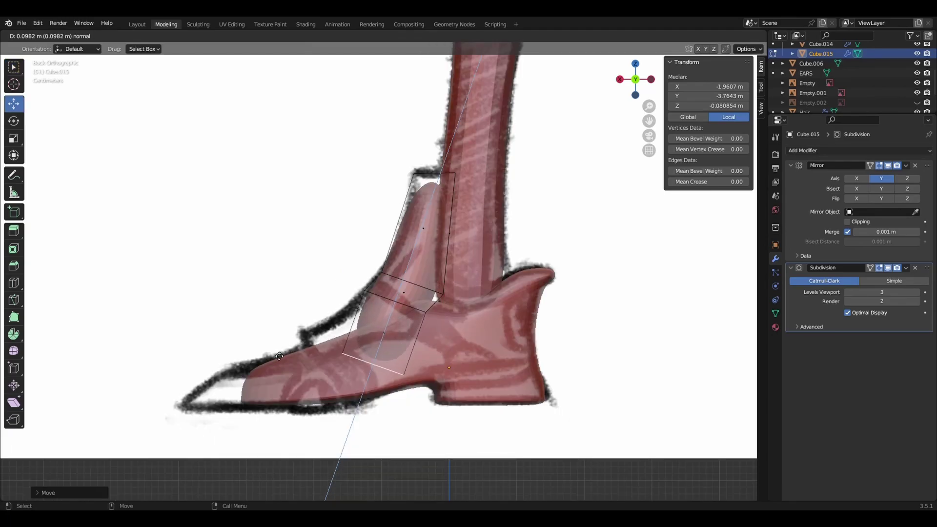
key("s")
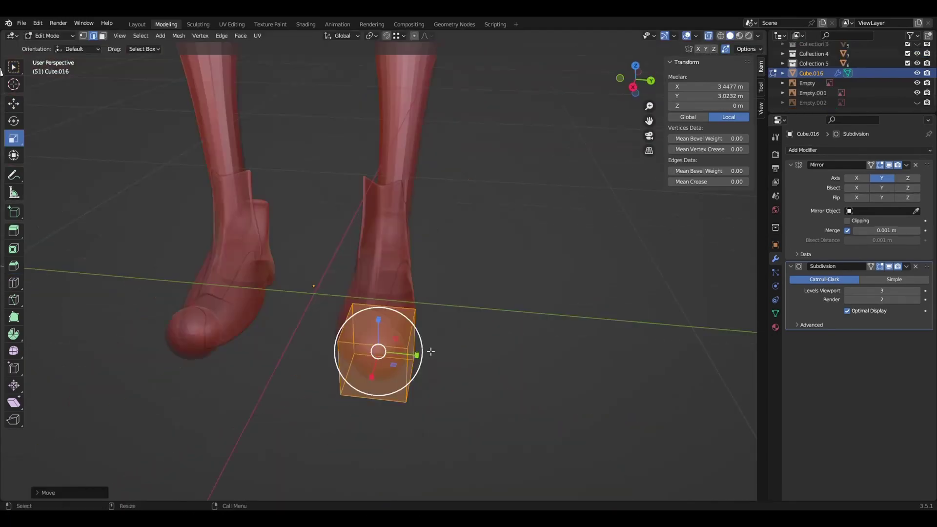
Step: Narrow the mirrored cube at the toe and shift the inner toe claw along Y into place
left_click_drag(428, 352, 406, 355)
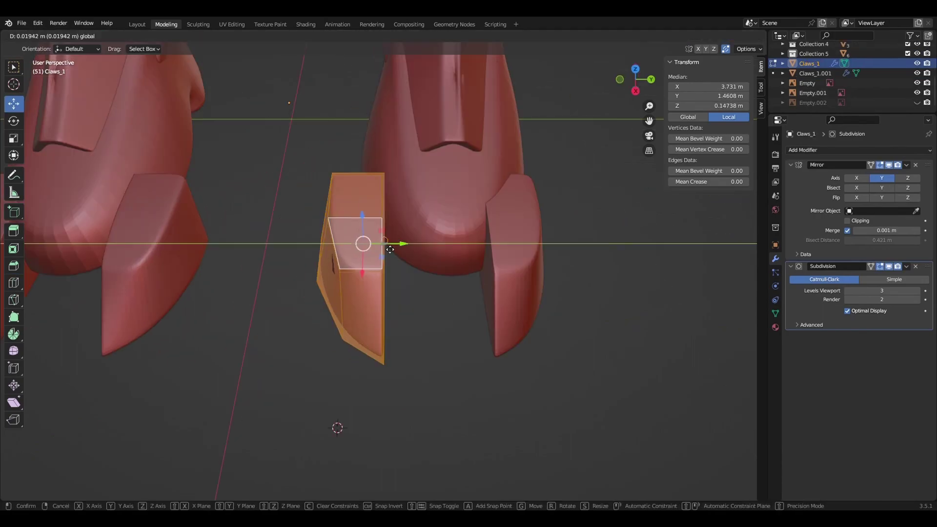
left_click_drag(390, 250, 417, 254)
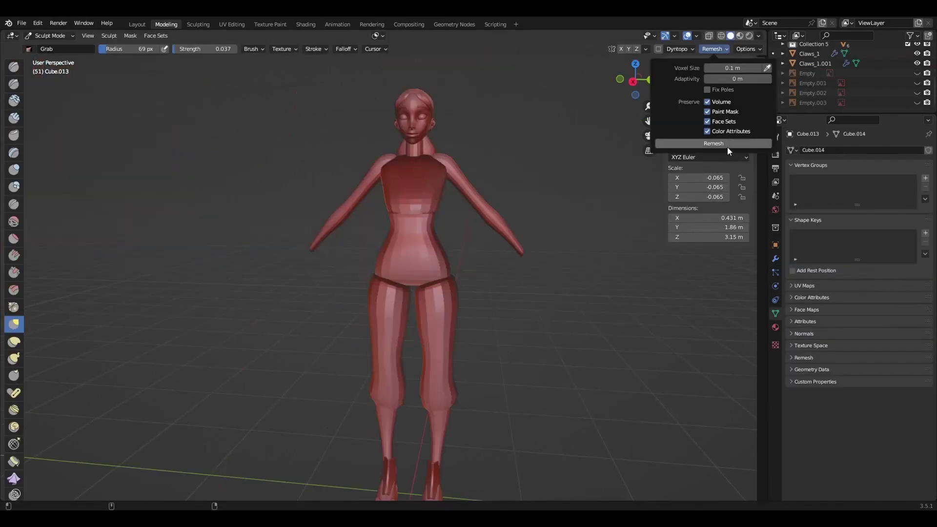
Step: Remesh the body with a 0.1 m voxel size
left_click(727, 147)
mouse_move(399, 230)
middle_mouse_down("ctrl")
mouse_move(399, 248)
mouse_move(433, 166)
middle_mouse_up("ctrl")
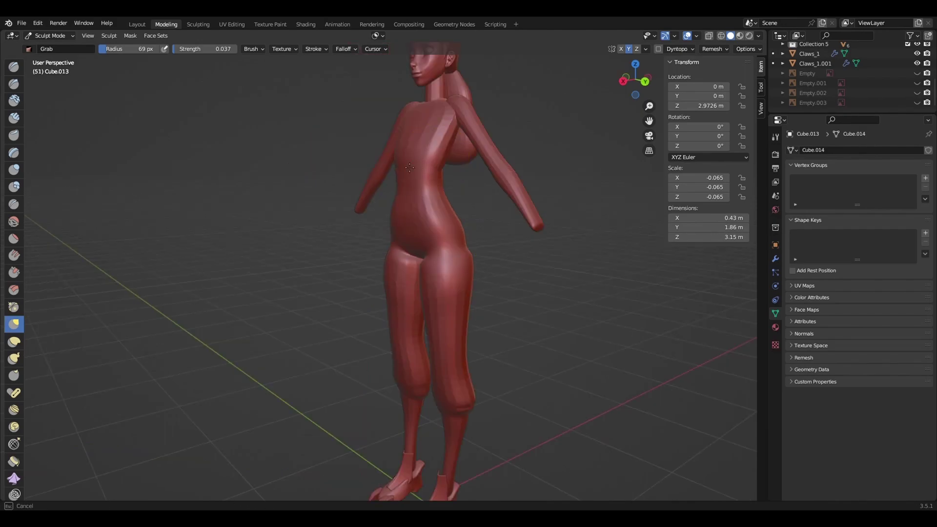
Step: Sculpt the chest and upper abdomen profile with the Grab brush to match the side reference
key("ctrl+KP_1")
left_click_drag(412, 289, 418, 348)
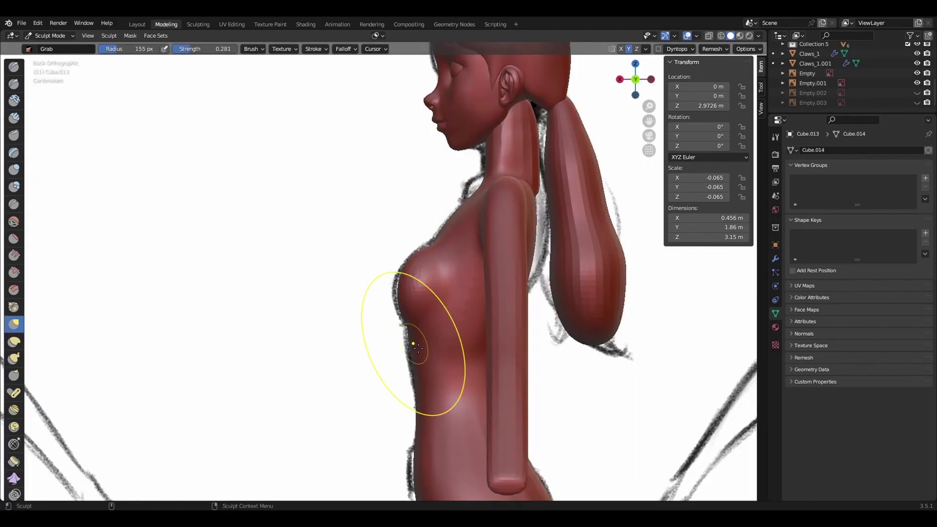
left_click_drag(410, 247, 408, 279)
key("c")
middle_click_drag(408, 279, 391, 225)
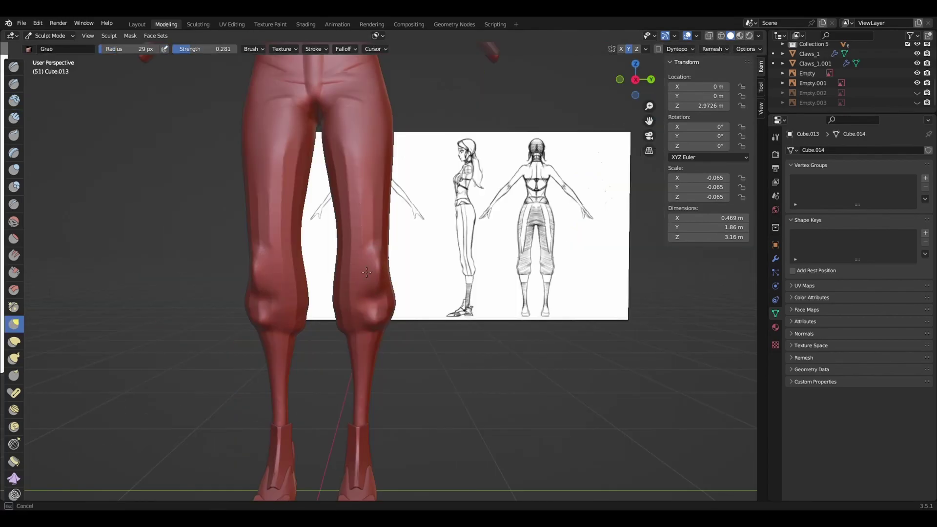
Step: Pull up the trouser fabric around the knee with the Grab brush, radius 29 px and strength 0.281
left_click_drag(367, 272, 352, 229)
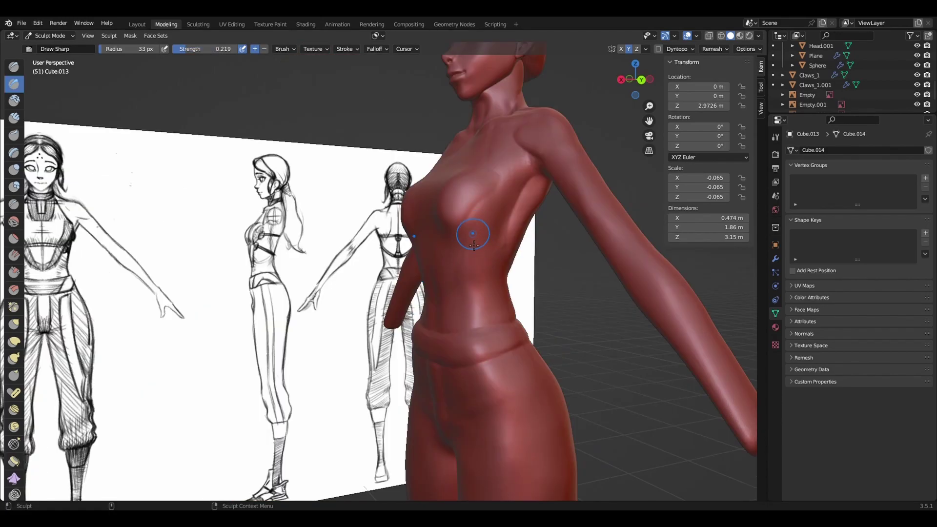
Step: Scale the new plane to 0.029 and place it in front of the eye for the upper eyelash
mouse_move(503, 264)
middle_mouse_down()
mouse_move(430, 266)
mouse_move(501, 265)
middle_mouse_up()
key("s")
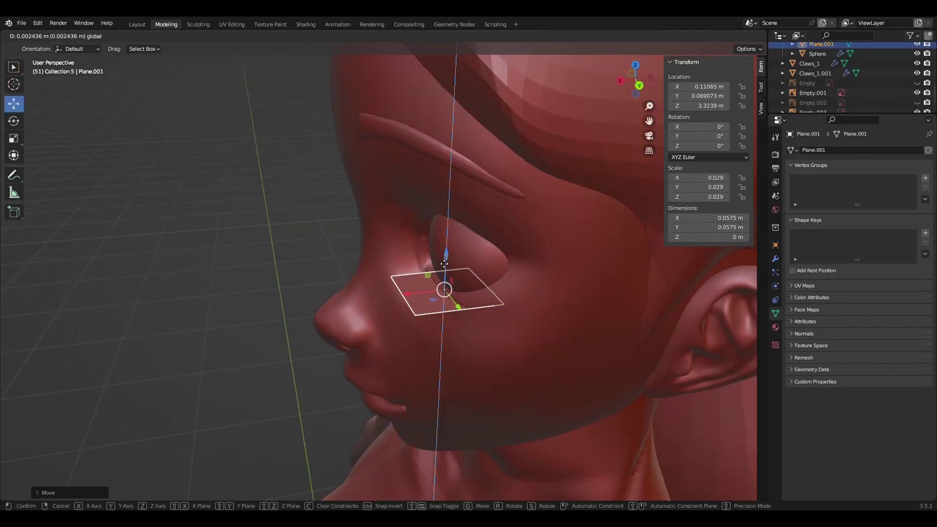
key("r")
Step: Extrude the eyelash plane's edges along the upper eyelid line drawn in the front reference
right_click(359, 238)
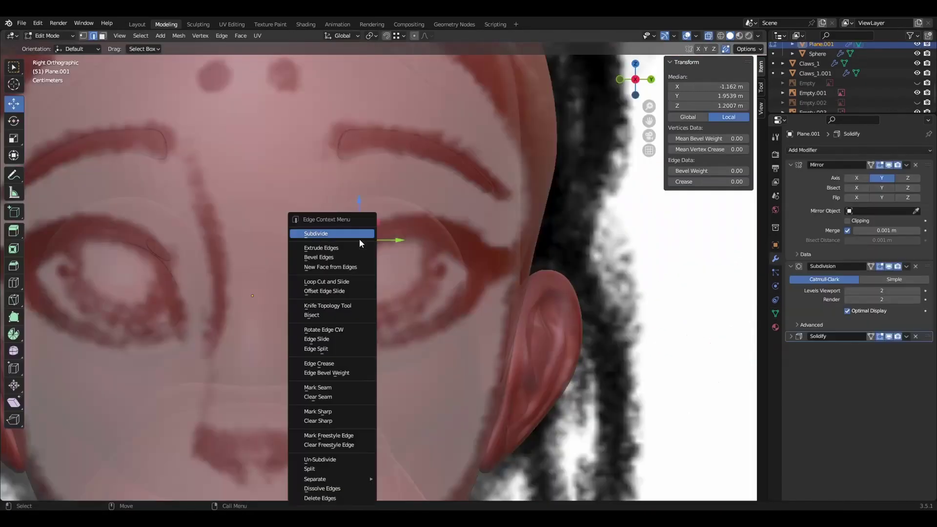
left_click(321, 248)
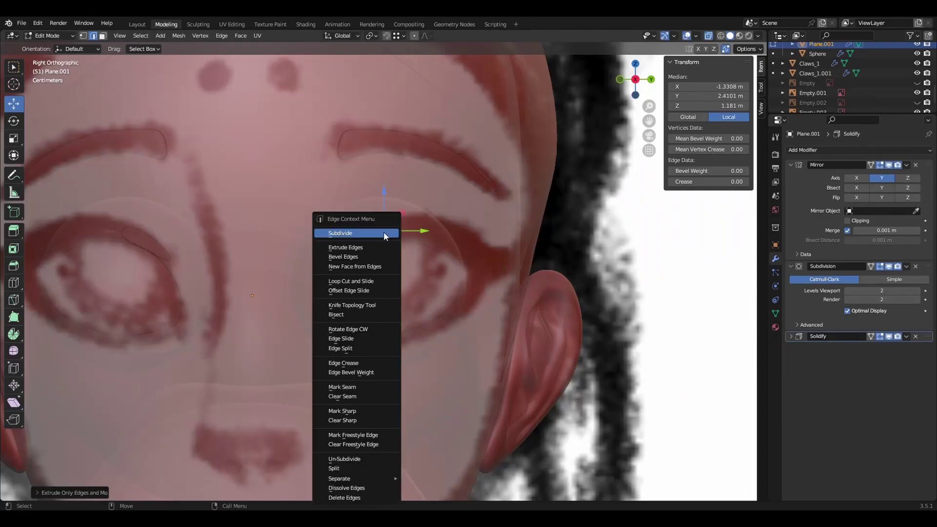
left_click(442, 253)
key("shift+space")
key("r")
right_click(443, 254)
left_click(442, 250)
left_click(473, 278)
Step: Shift the upper eyelash strip's outer faces along X so they wrap around the eyelid
left_click_drag(505, 254, 450, 235)
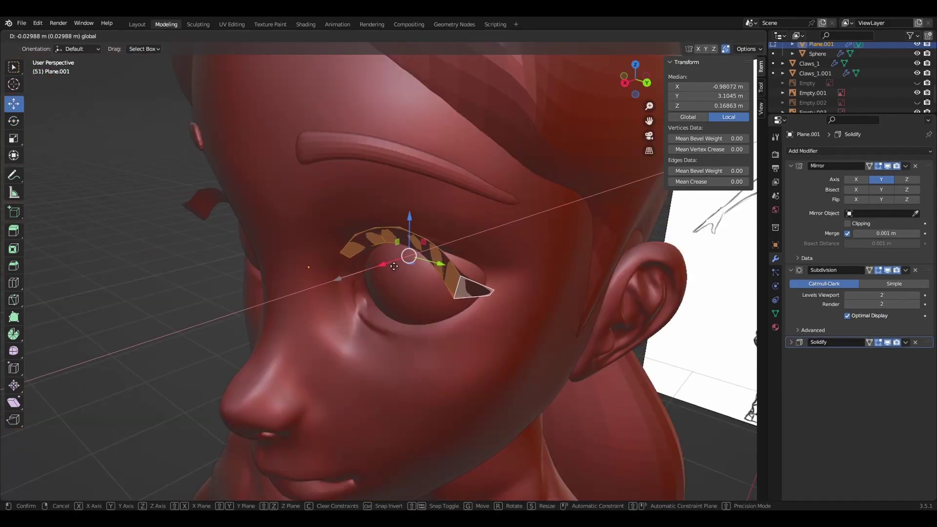
left_click_drag(394, 266, 418, 262)
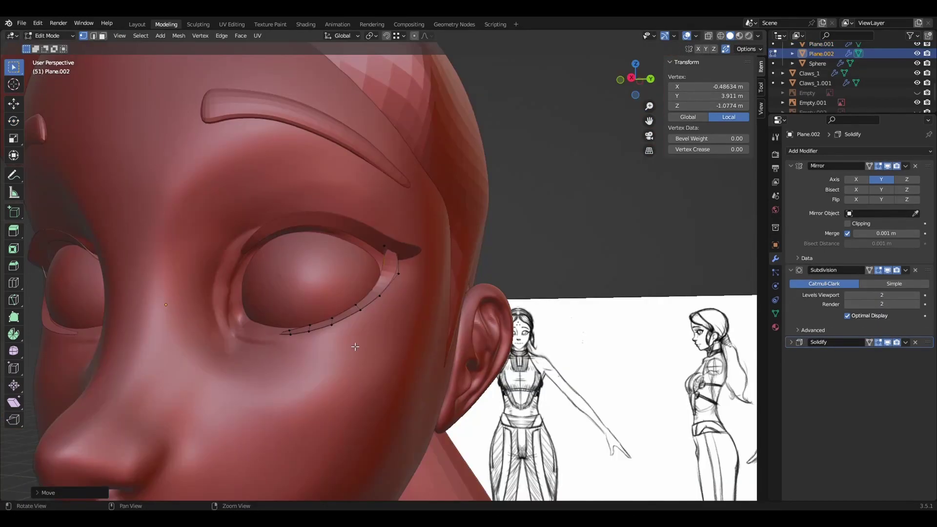
scroll(350, 317, "down", 3)
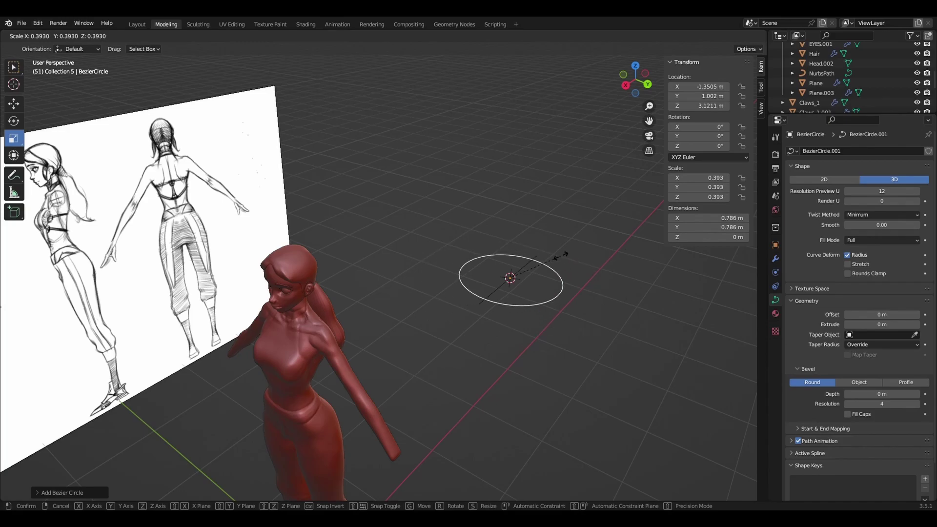
Step: Scale the Bezier circle to about 0.39 and assign it as the bevel object of the NURBS path
left_click(558, 258)
left_click_drag(525, 173, 502, 193)
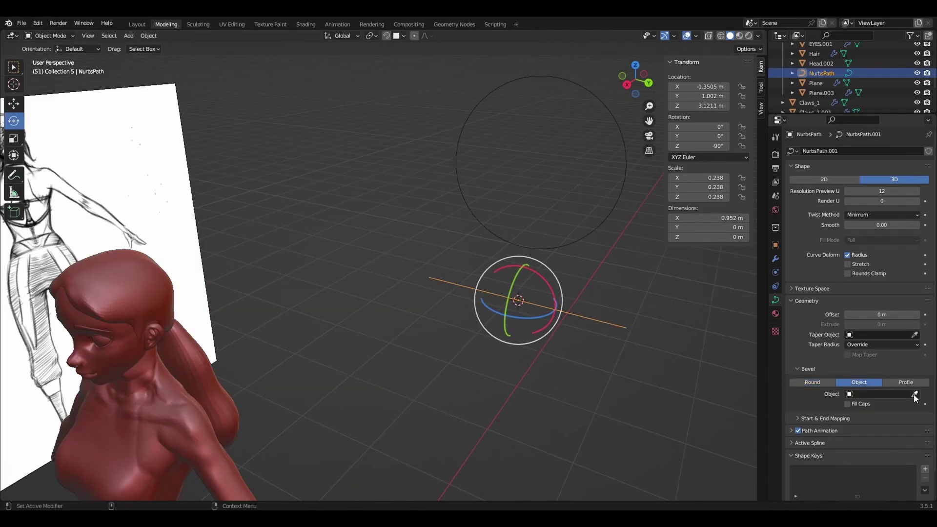
left_click(610, 224)
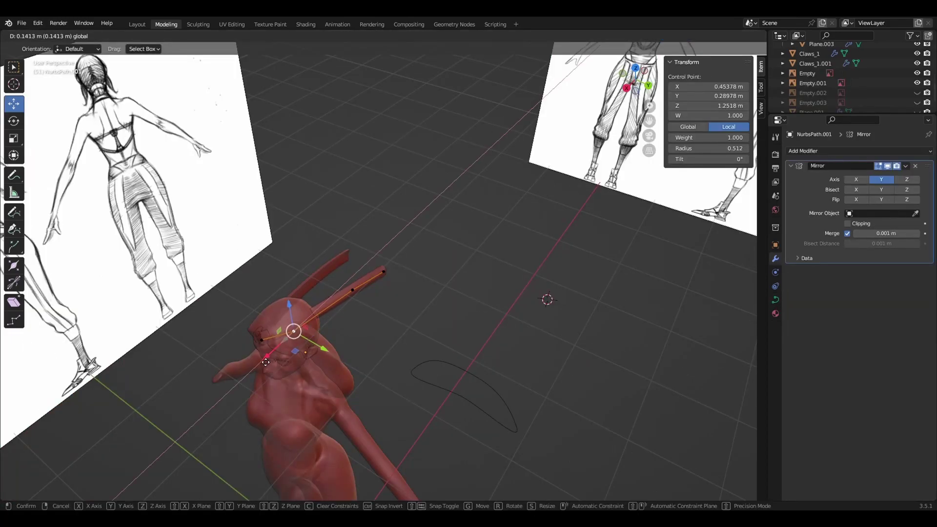
Step: Position the mirrored hair strand's control points around the head and adjust the radius of its front point
left_click(273, 347)
key("g")
left_click(293, 345)
left_click(384, 270)
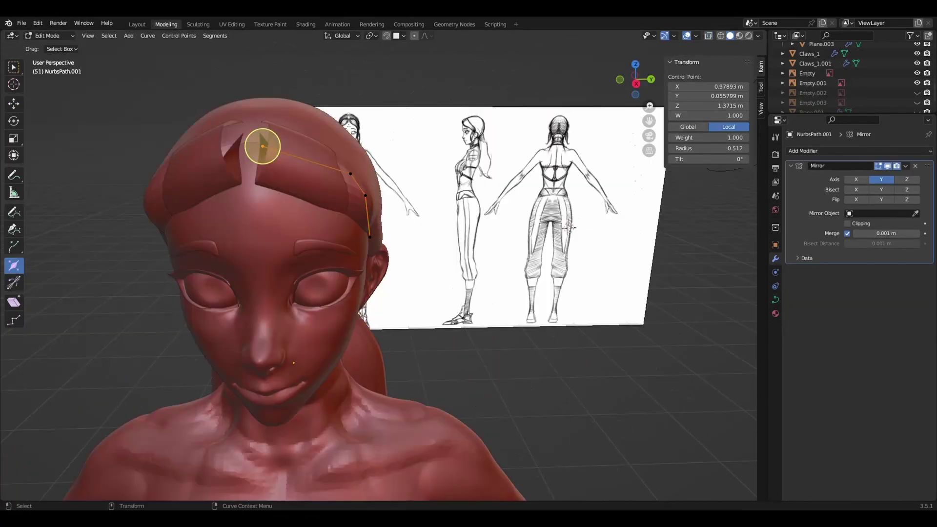
left_click_drag(263, 146, 267, 147)
Step: Shift the side hair lock's control point along Y beside the face and switch to the Tilt tool
left_click_drag(414, 289, 460, 267)
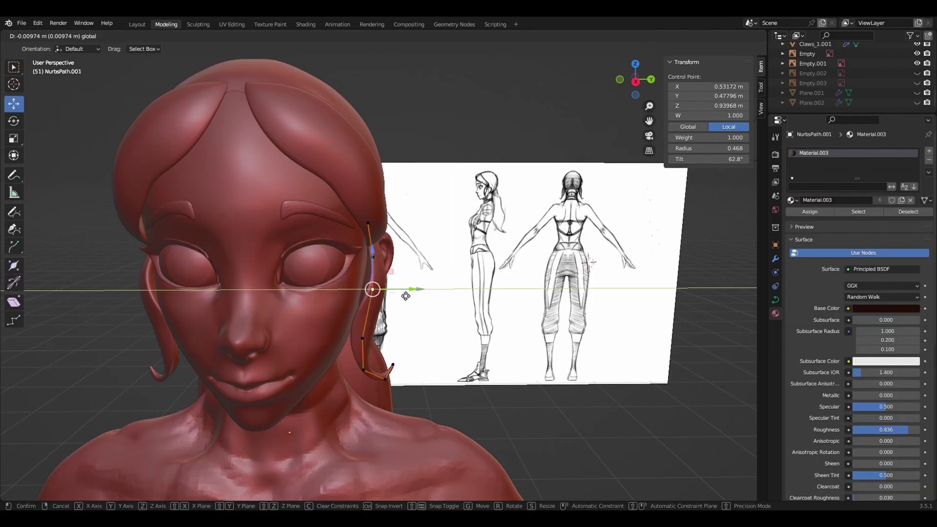
left_click(14, 282)
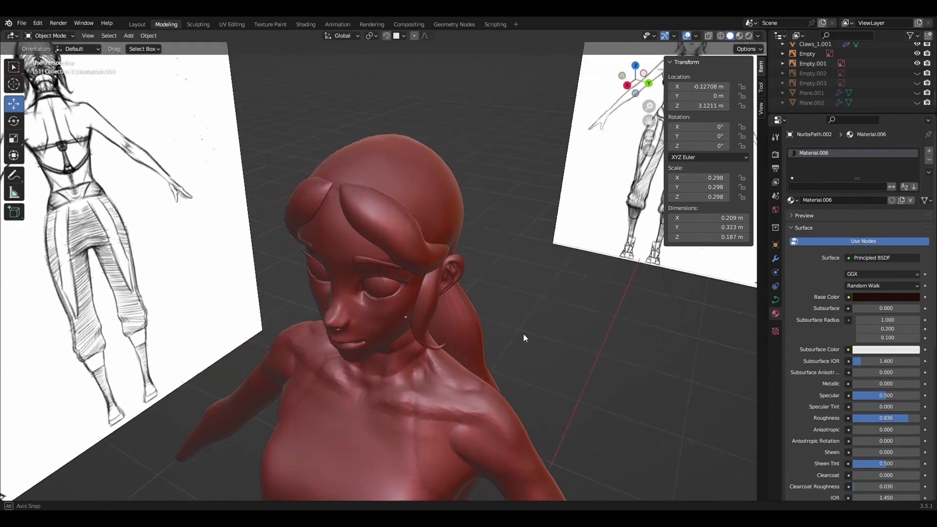
middle_click_drag(523, 333, 588, 300)
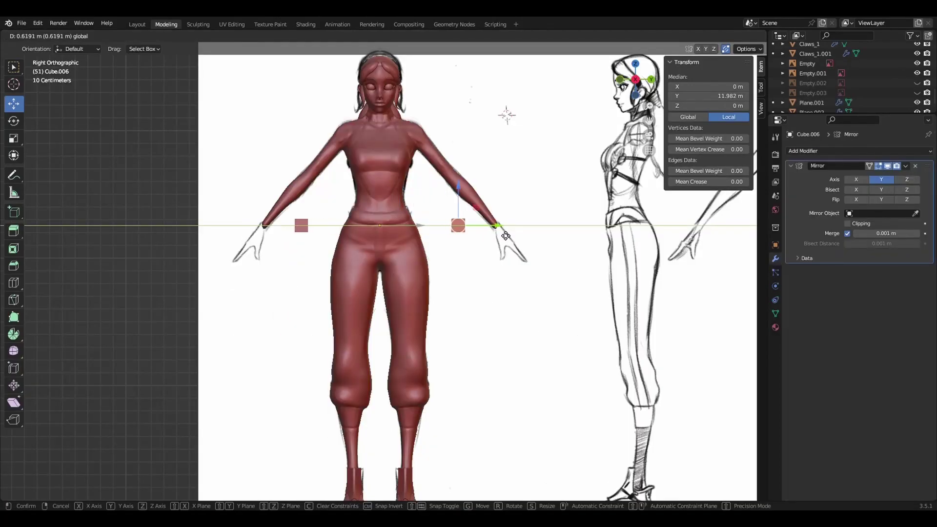
Step: Block out the palm from a mirrored cube at the wrist, following the front reference, and add a loop cut
left_click_drag(498, 242, 531, 243)
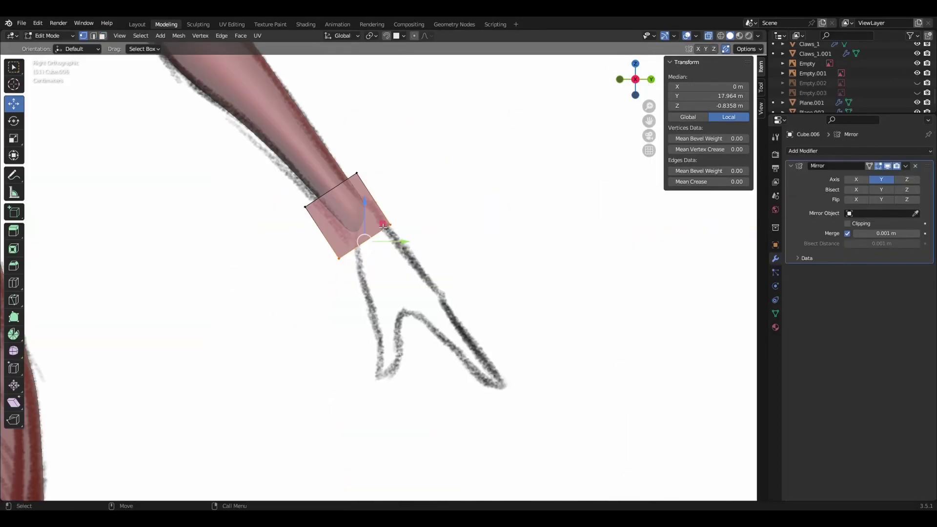
left_click_drag(391, 244, 449, 323)
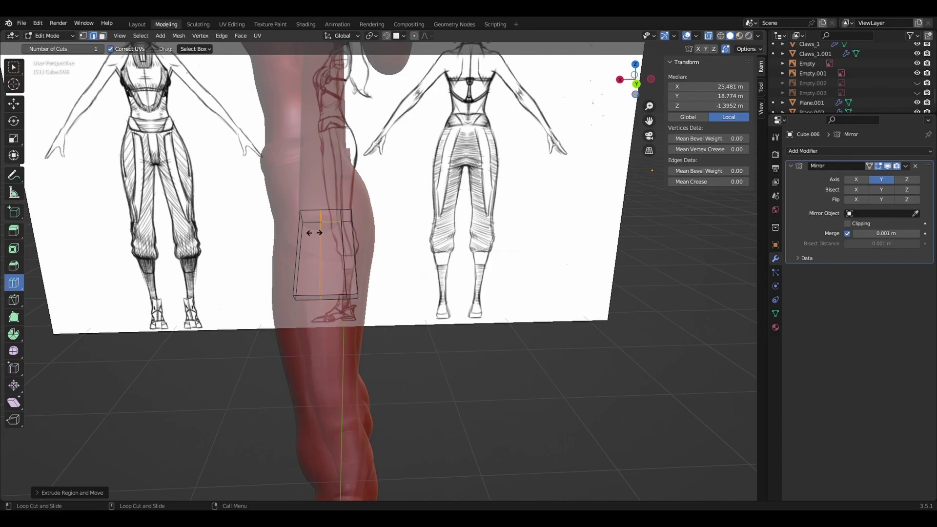
left_click_drag(316, 237, 309, 221)
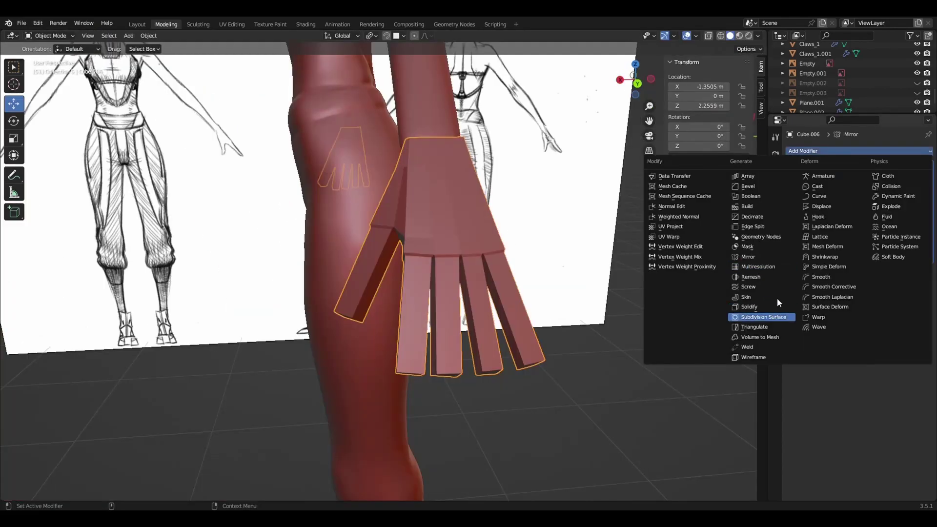
Step: Give the blocked-out hand a Subdivision Surface modifier at level 3 and smooth its sculpted knuckles
left_click(764, 316)
key("ctrl+3")
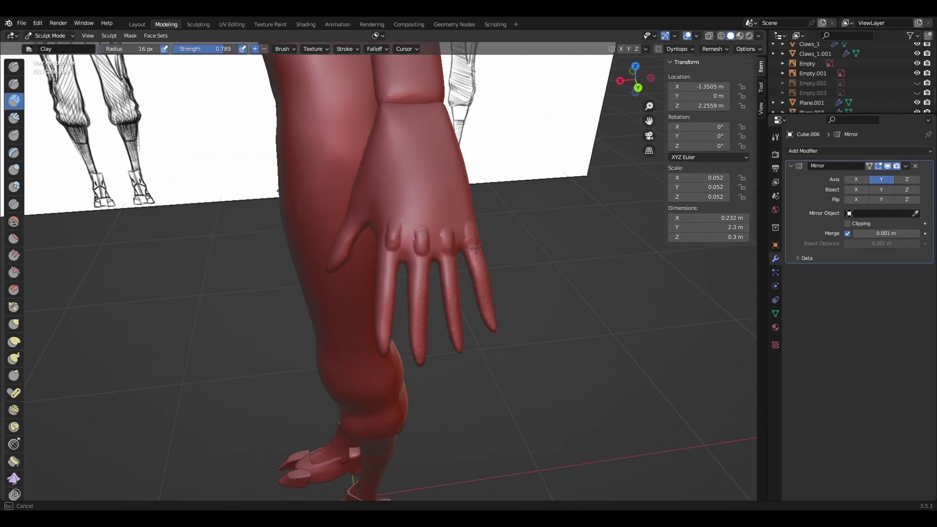
left_click_drag(473, 244, 401, 244, "shift")
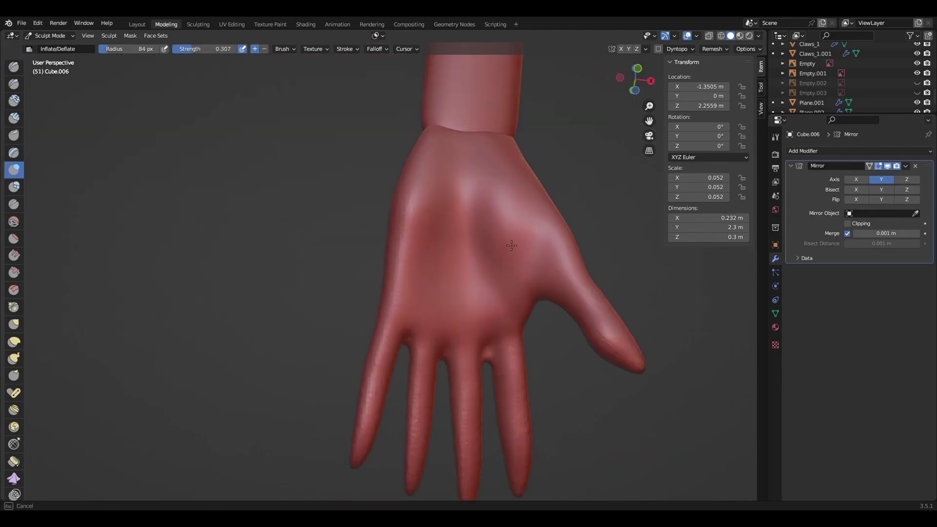
middle_click_drag(542, 225, 410, 249)
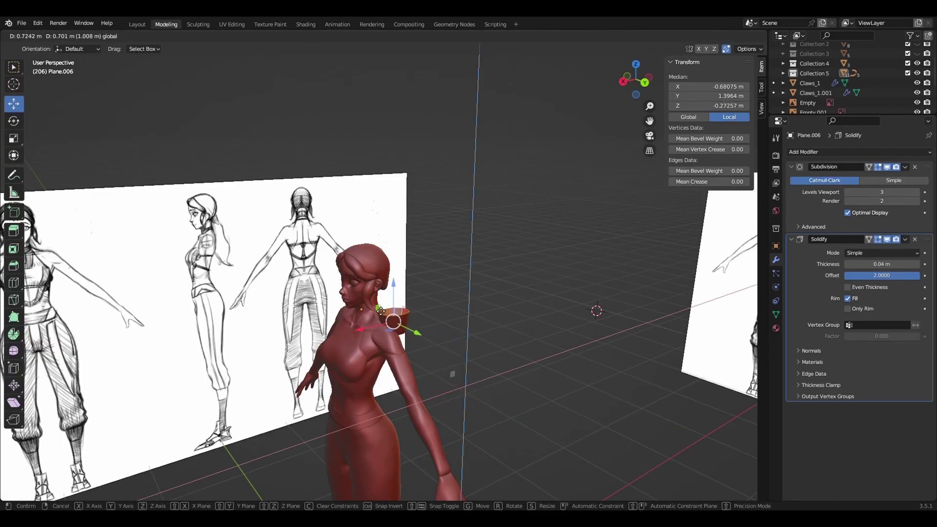
Step: Move the collar mesh to the neck and set its Mirror modifier to the Y axis only
left_click(380, 311)
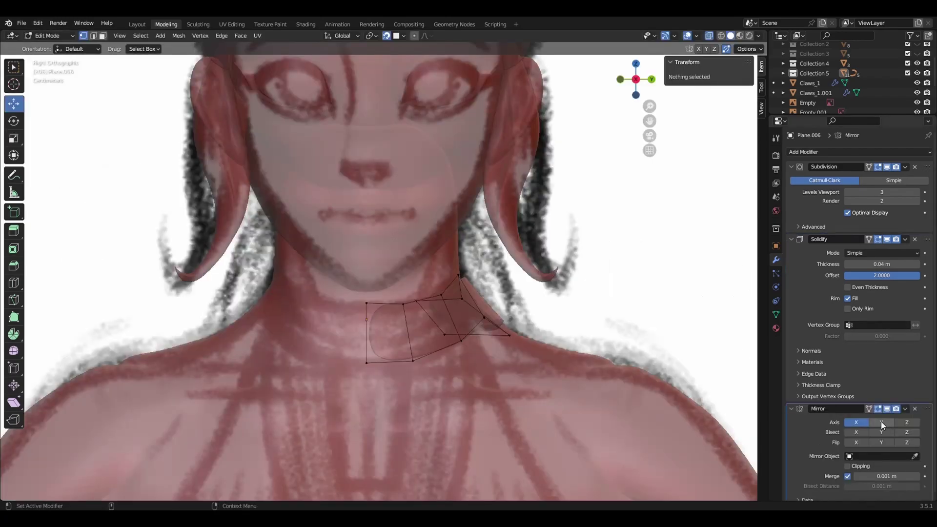
left_click(881, 423)
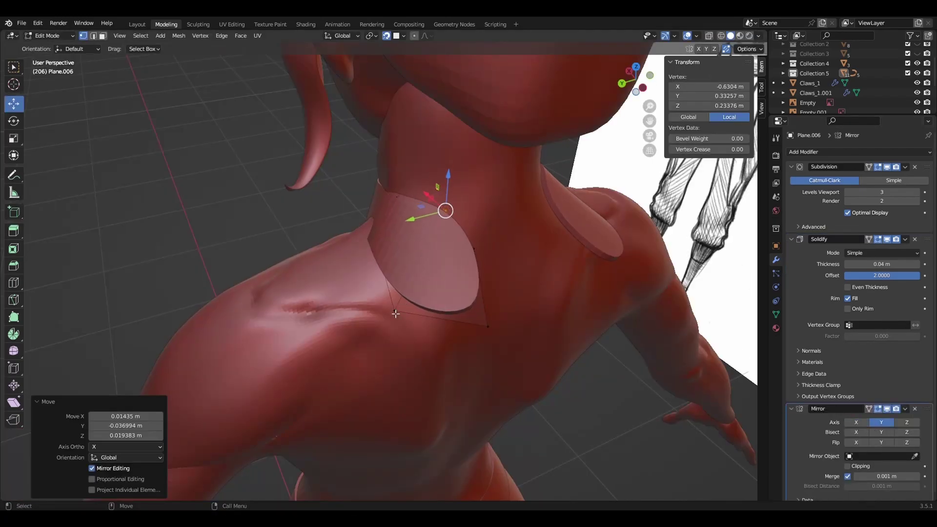
Step: Move the collar's vertices to wrap around the neck and close the centre gap at the back
left_click_drag(395, 314, 425, 273)
left_click_drag(445, 210, 516, 289)
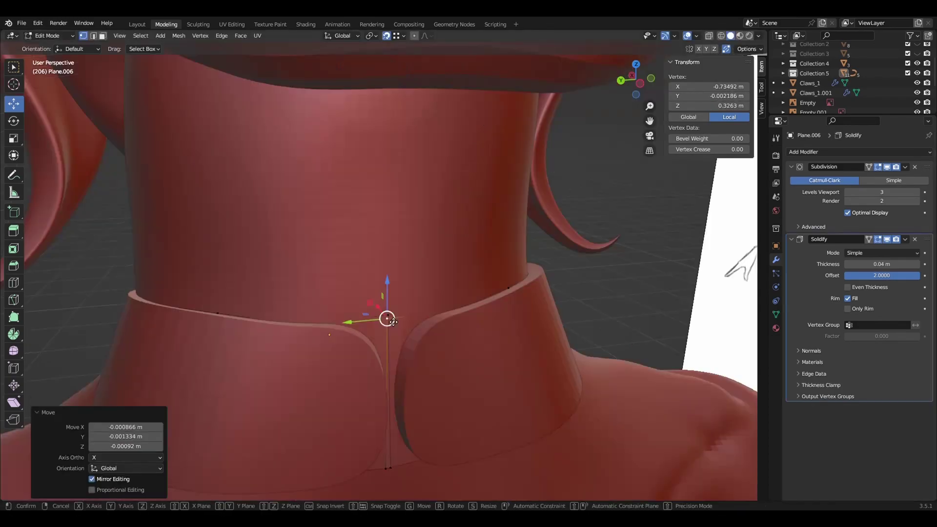
left_click_drag(388, 316, 402, 328)
left_click(389, 470)
left_click_drag(388, 470, 397, 320)
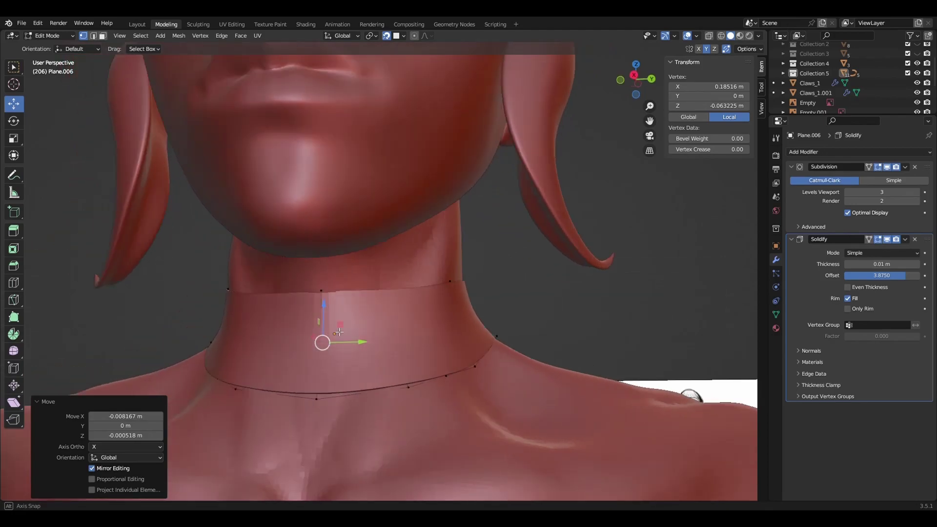
middle_click_drag(339, 332, 361, 334)
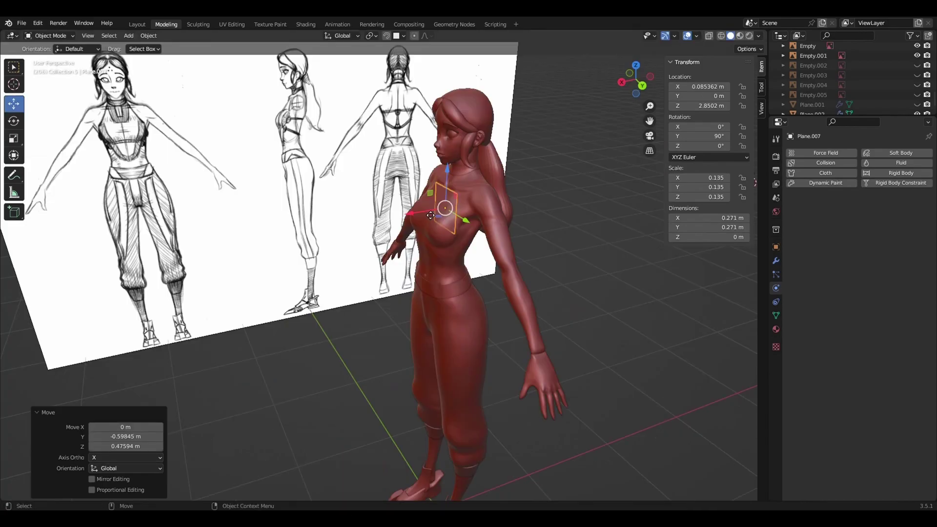
Step: Position the mirrored plane at the lower abdomen and fit its corner vertices to the pointed hem of the top
key("g")
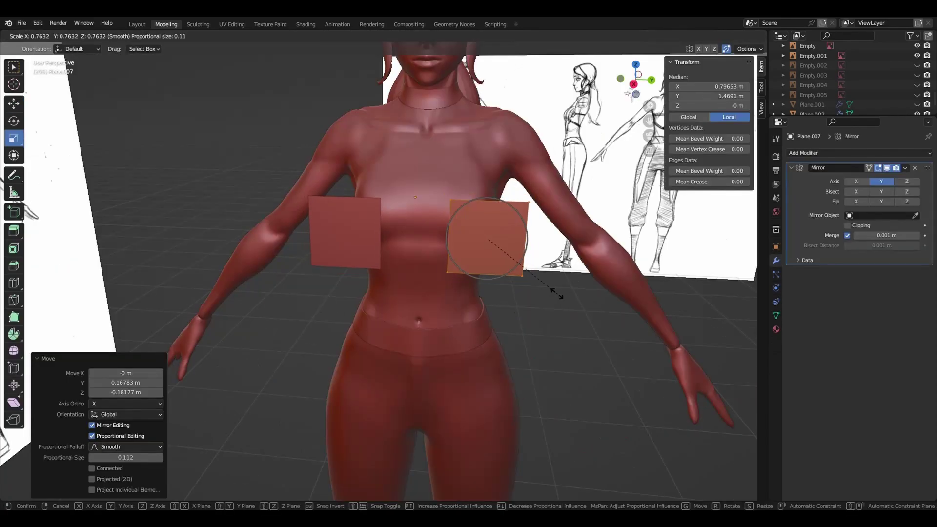
key("g")
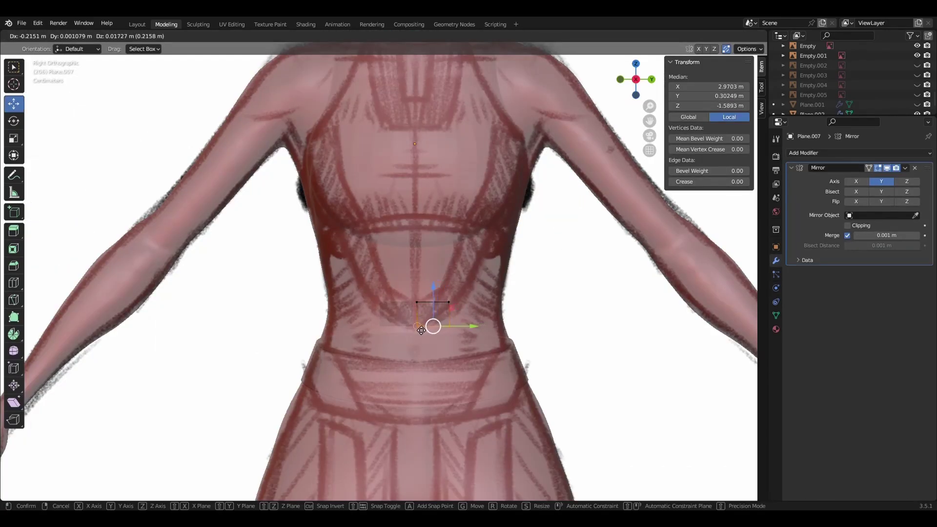
left_click(421, 330)
left_click(444, 304)
key("g")
left_click(454, 316)
key("g")
left_click(442, 288)
key("g")
left_click(417, 328)
middle_click_drag(417, 328, 408, 369, "shift")
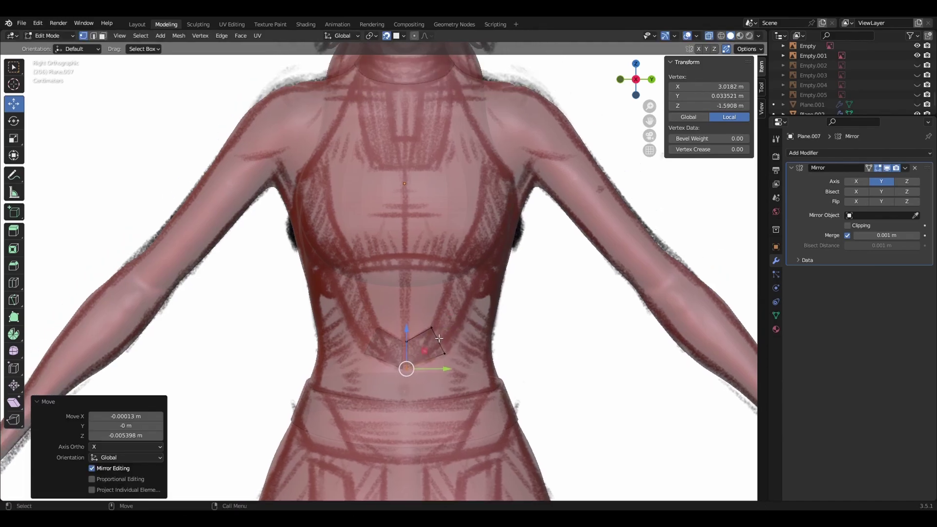
Step: Extrude the hem strip's outer edge up along the side panel of the top toward the bust
key("g")
left_click(449, 322)
key("e")
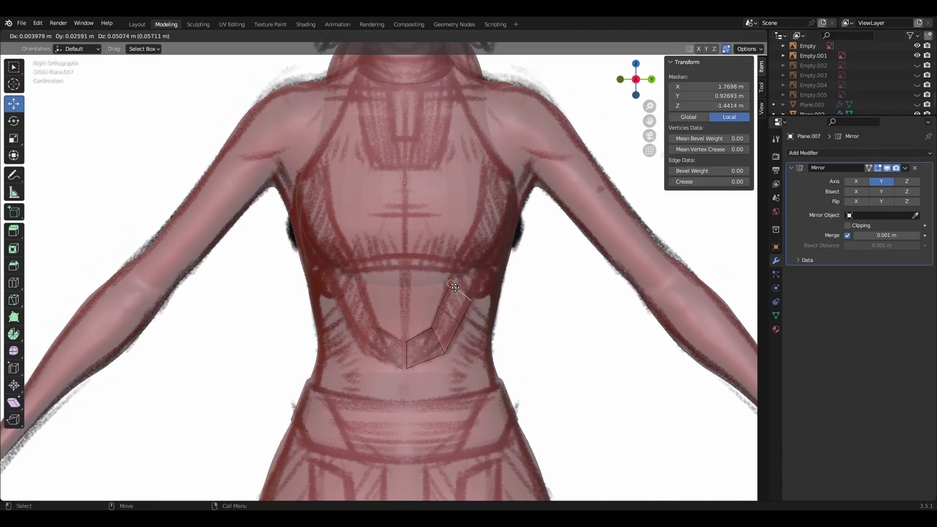
left_click(463, 277)
left_click(464, 264)
Step: Adjust the side strip's outer vertices to follow the panel outline in the front reference
key("g")
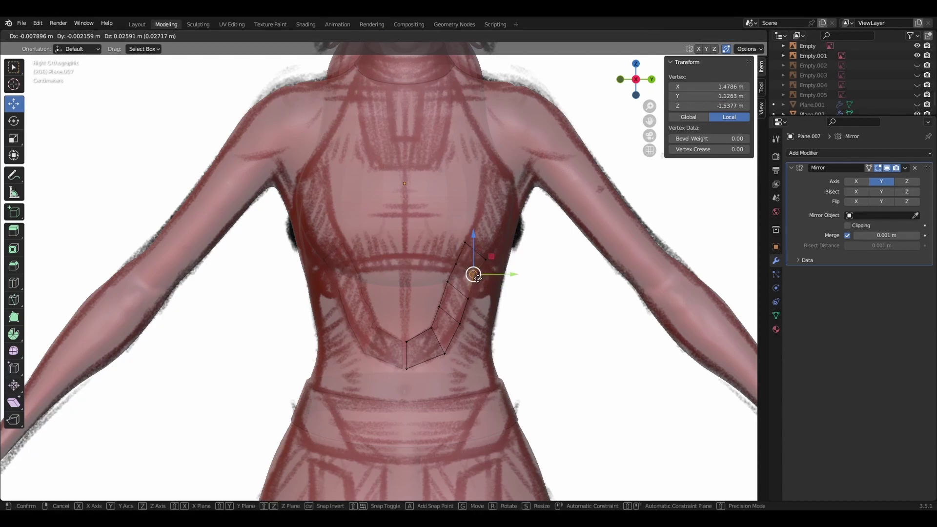
left_click(446, 278)
key("g")
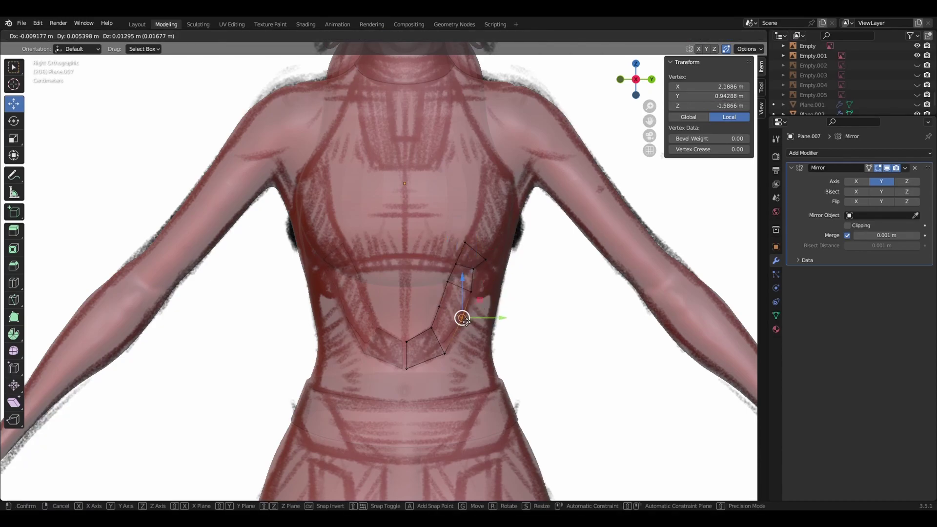
left_click(474, 314)
scroll(488, 305, "up", 2)
left_click(488, 303)
key("g")
left_click(509, 293)
left_click(504, 281)
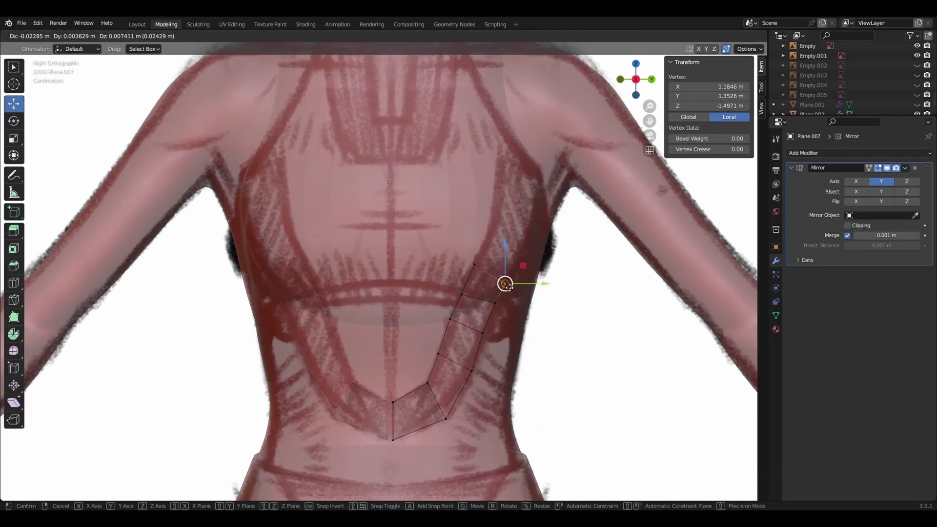
Step: Extrude the side strip's upper end edge further up along the bust panel
left_click(476, 266, "shift")
left_click(495, 240)
key("e")
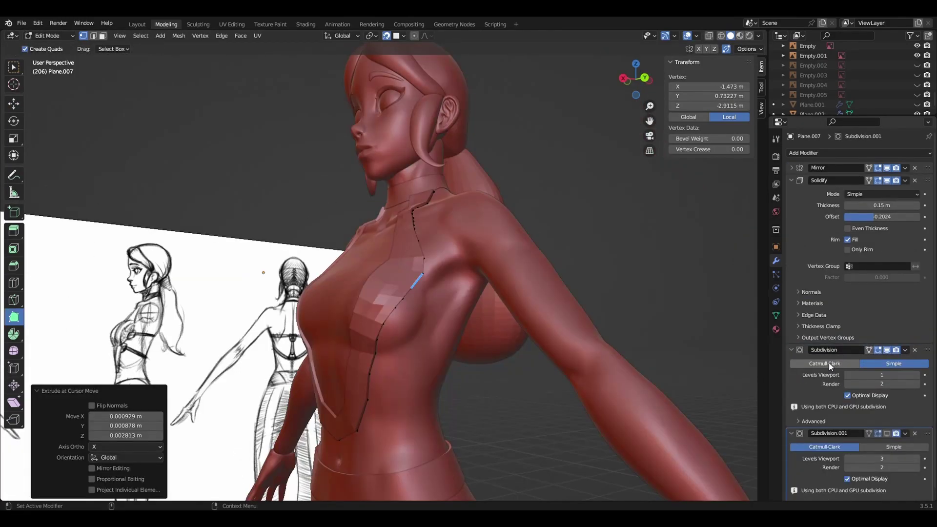
Step: Set the top's first Subdivision modifier to Catmull-Clark with 3 viewport levels and extrude a panel edge across the chest
left_click_drag(883, 374, 894, 377)
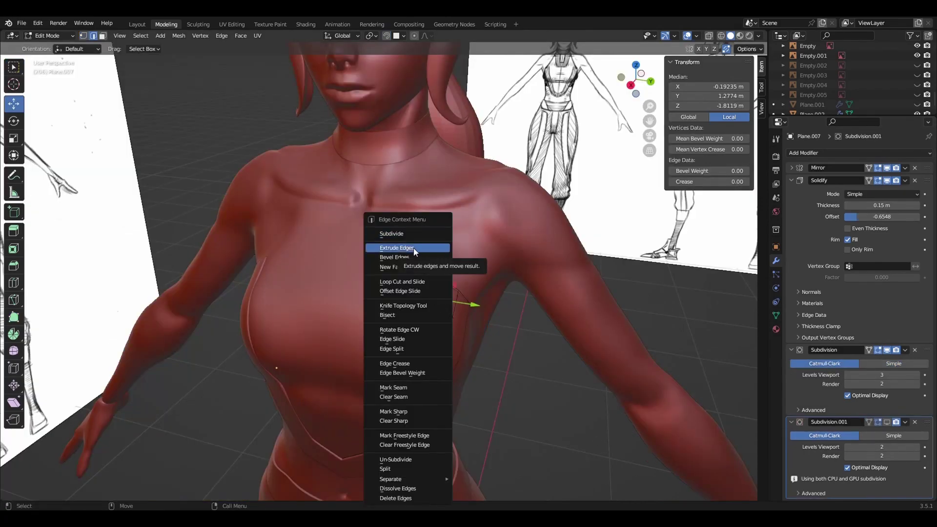
left_click(414, 248)
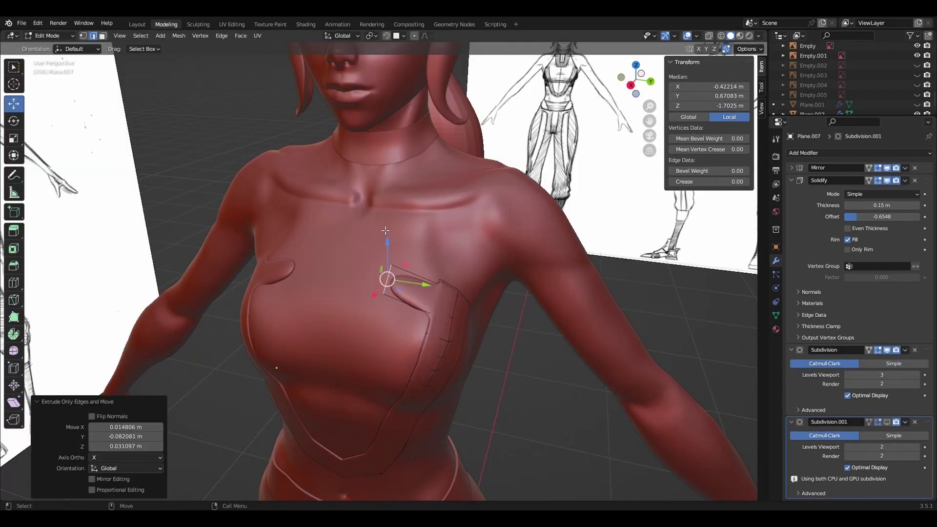
Step: Separate the selected chest face into its own object and save the file
right_click(411, 289)
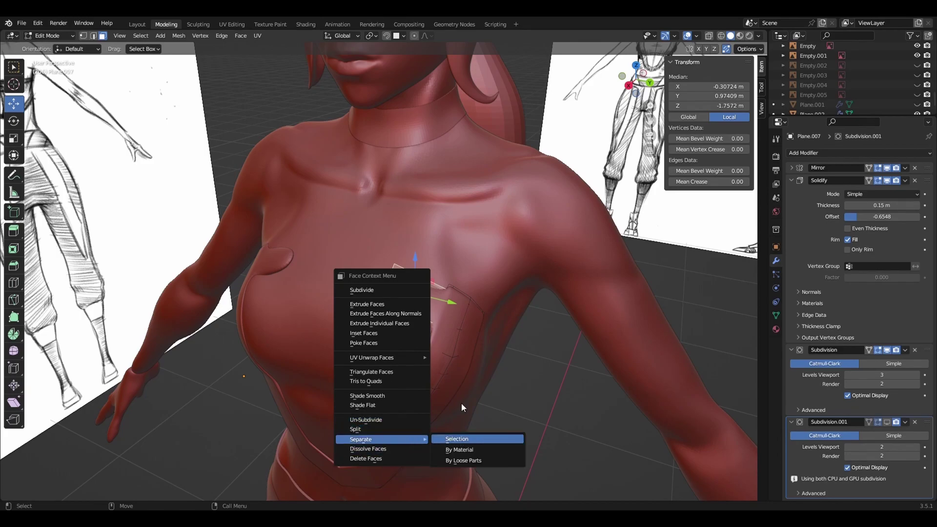
left_click(457, 439)
middle_click_drag(403, 325, 432, 323)
key("ctrl+s")
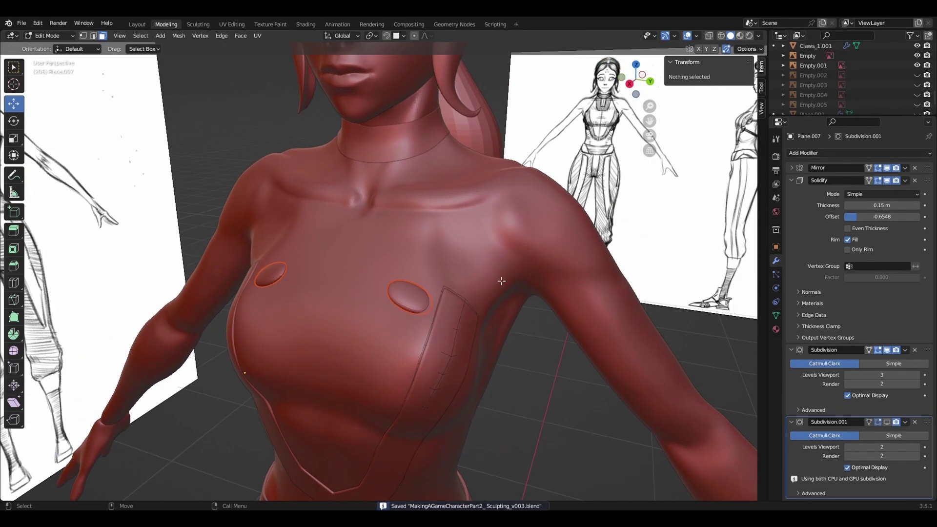
Step: Leave mesh editing and rename the V-shaped strip object around the bust as ChestStrap
key("Tab")
left_click(239, 374)
left_click_drag(813, 108, 813, 116)
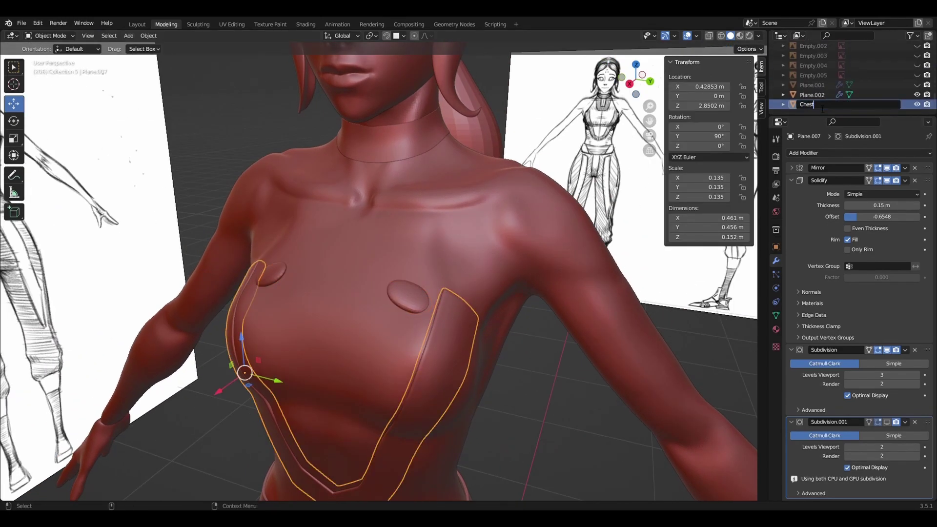
scroll(820, 98, "down", 4)
Step: Edit the separated chest face and shape its outer edge into a panel running up to the collar
left_click(408, 298)
middle_click_drag(408, 297, 426, 299)
key("Tab")
left_click_drag(390, 282, 347, 273)
left_click_drag(415, 264, 350, 231)
left_click_drag(423, 211, 371, 170)
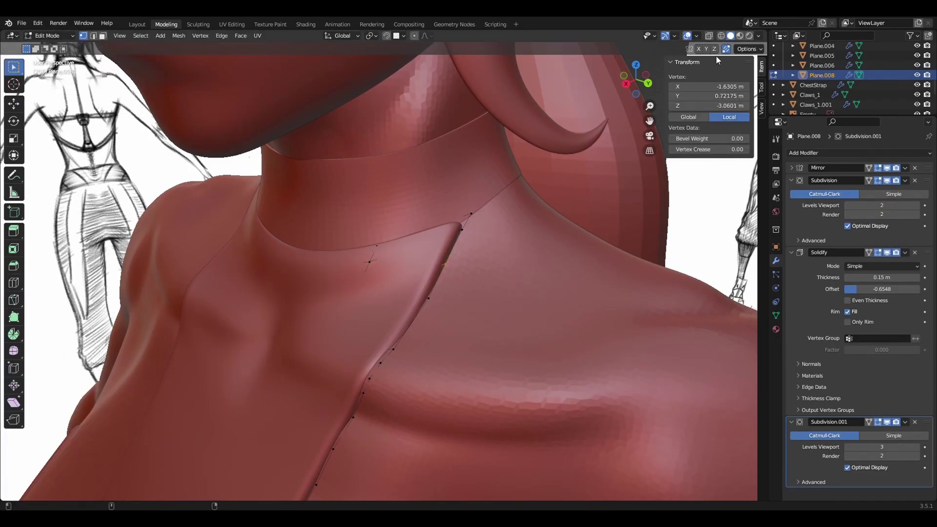
left_click(446, 265)
left_click(364, 290)
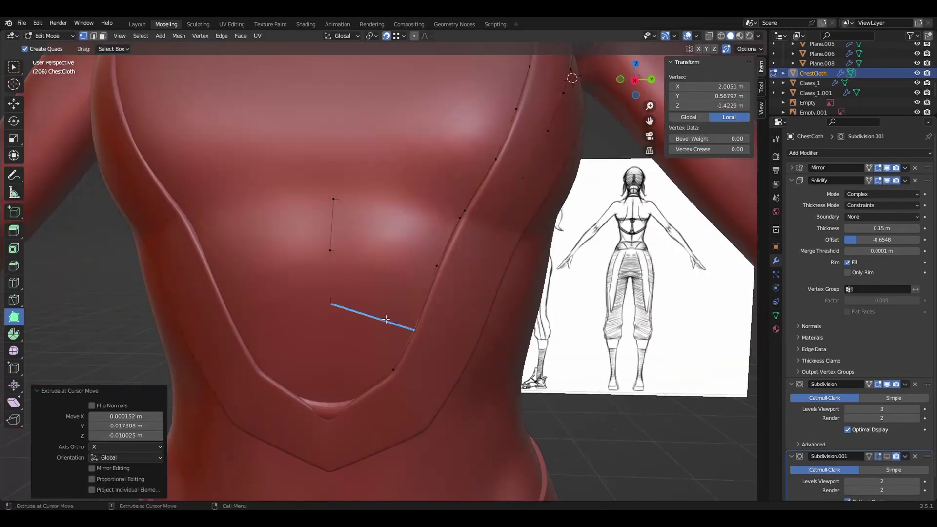
Step: Extrude ChestCloth quads with Poly Build from the strap's inner edge to the centre line, filling the belly up to the bust
left_click(394, 370)
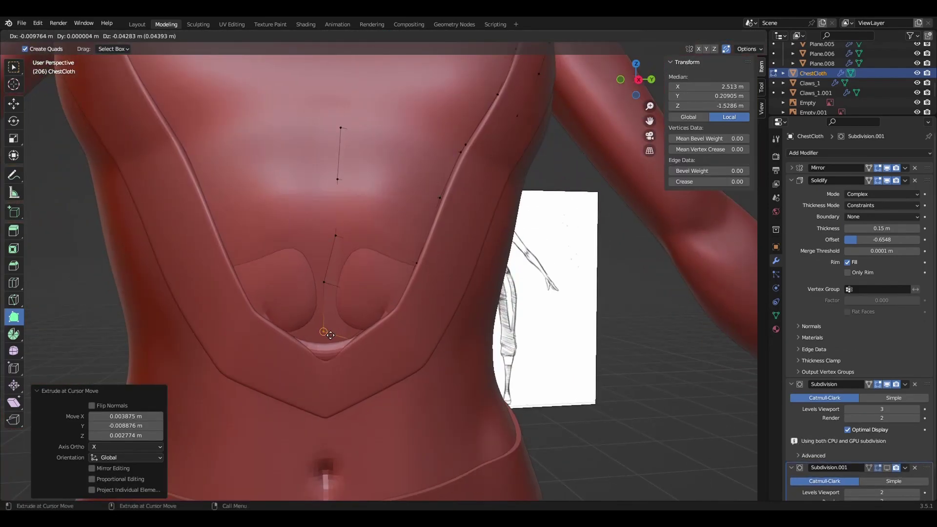
right_click(393, 306, "ctrl")
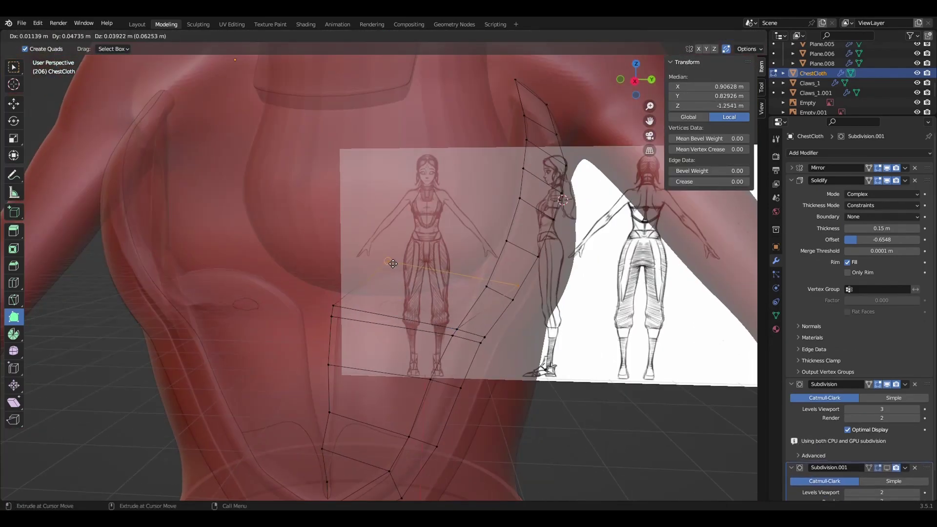
right_click(211, 277, "ctrl")
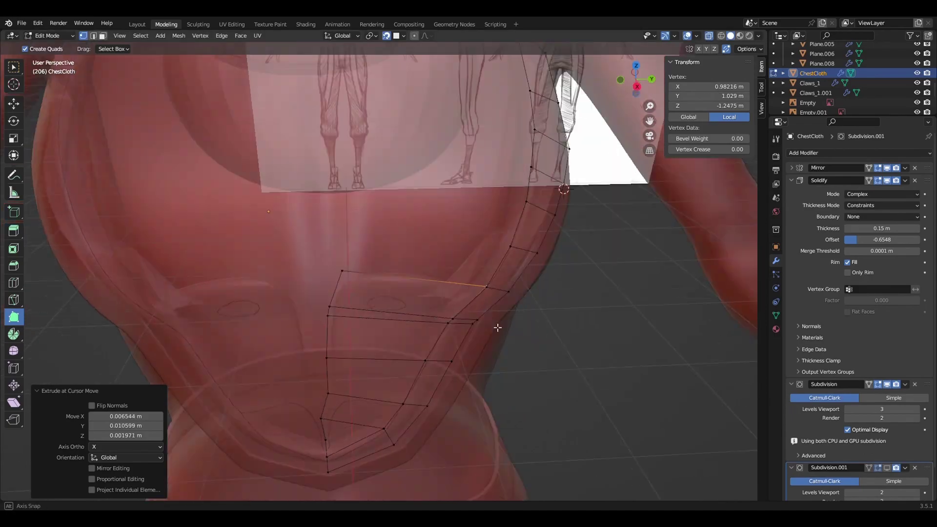
key("g")
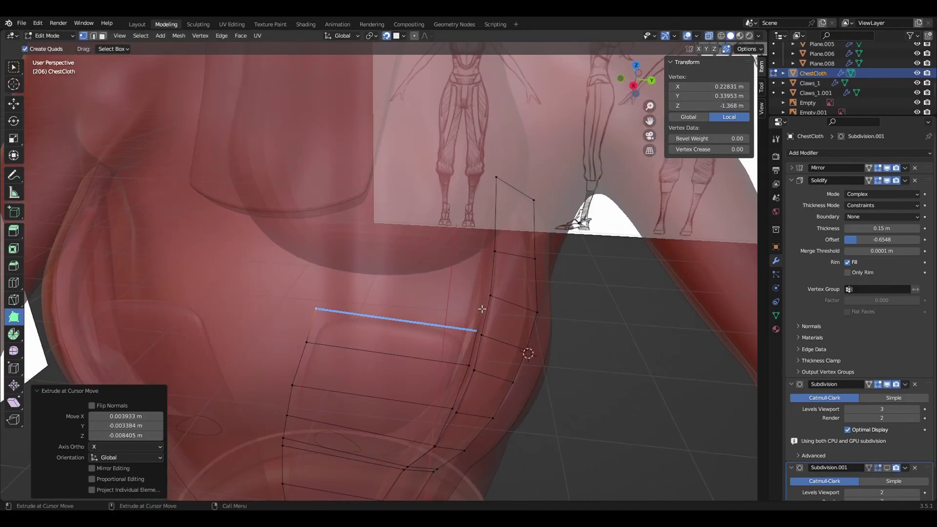
Step: Extrude further rows of ChestCloth quads up over the bust to the upper chest
right_click(482, 294, "ctrl")
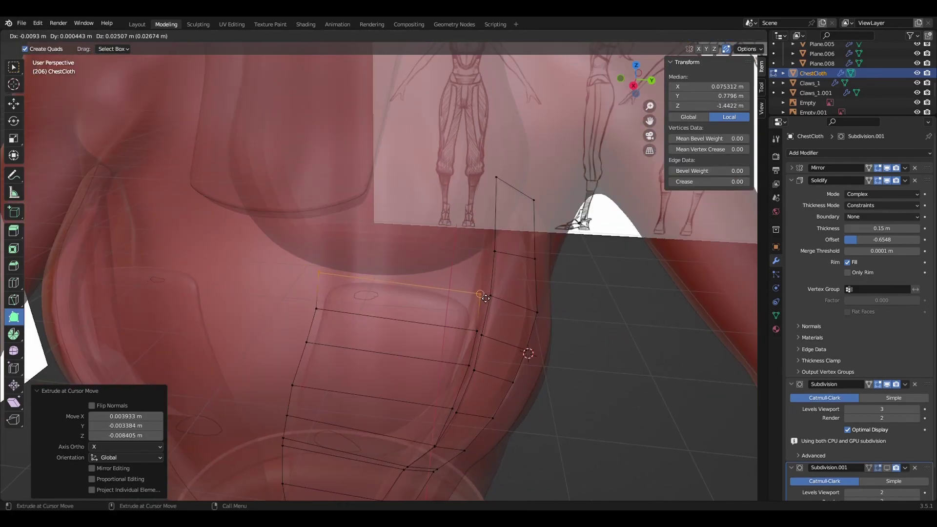
right_click(466, 239, "ctrl")
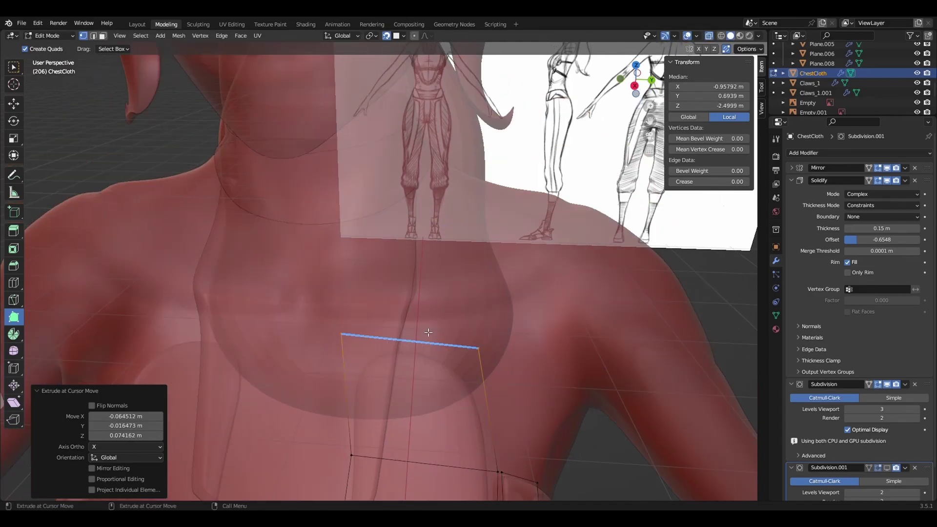
right_click(327, 263, "ctrl")
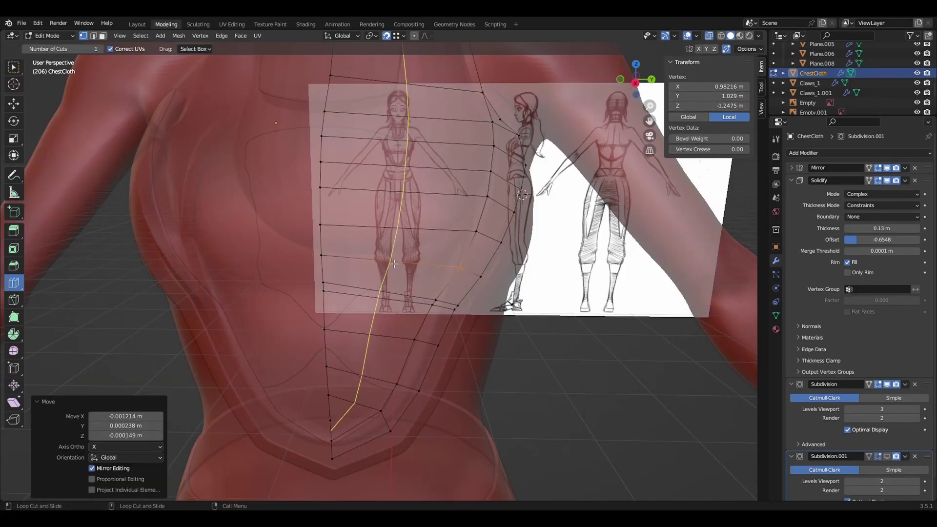
Step: Add a lengthwise loop cut through the ChestCloth panel and fit the new vertices to the body
left_click_drag(459, 268, 405, 262)
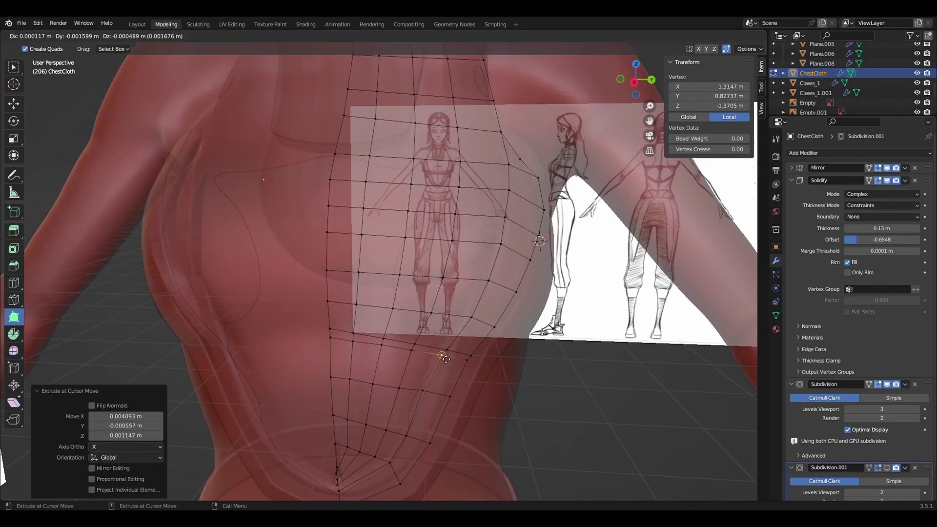
middle_click_drag(440, 342, 495, 344)
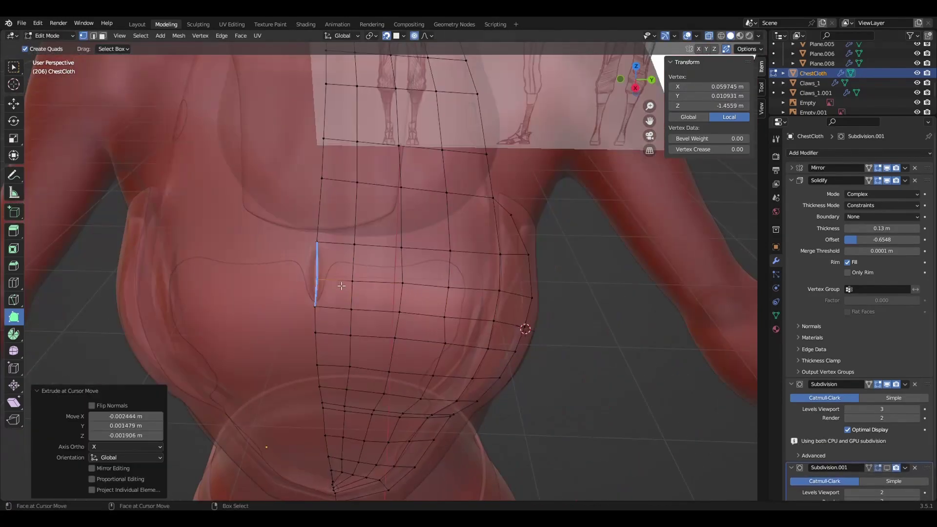
scroll(380, 301, "up", 4)
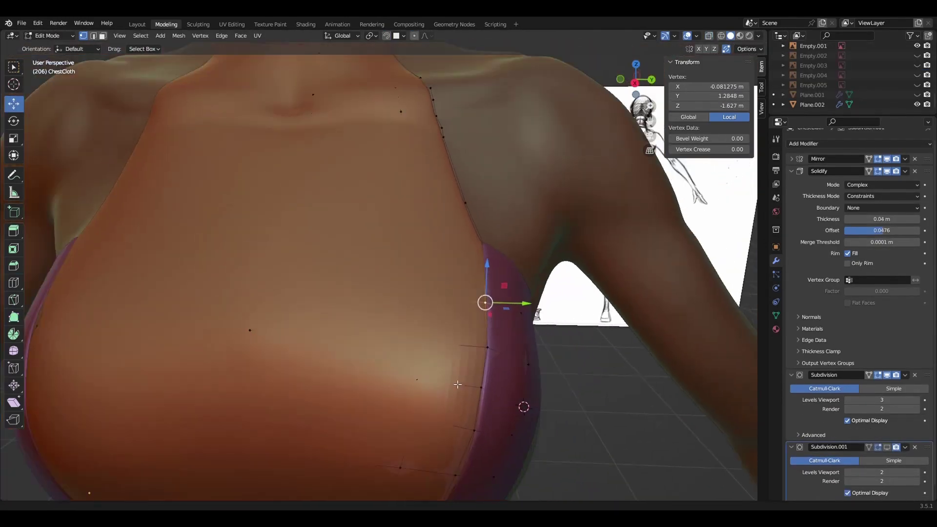
Step: Extrude a border strip from the ChestCloth's outer tip around the side of the bust
middle_click_drag(457, 385, 381, 349)
middle_click_drag(303, 280, 414, 58)
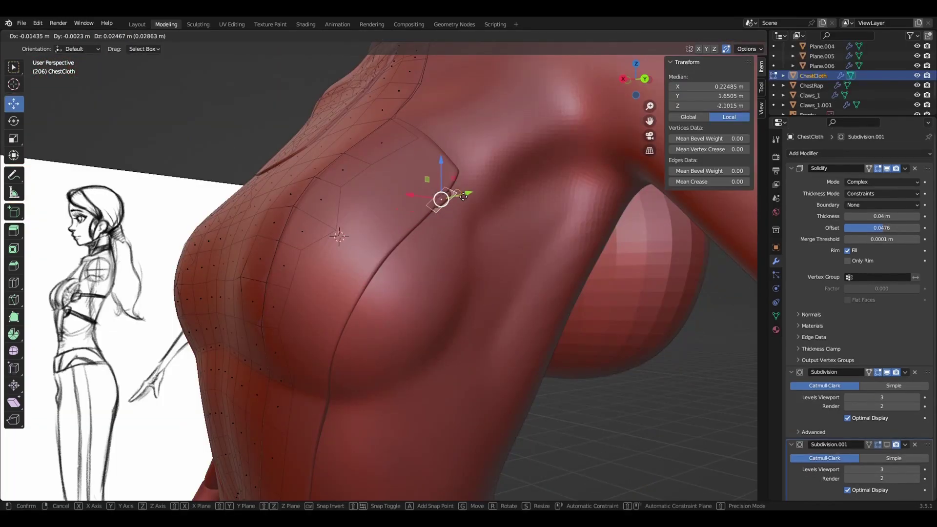
mouse_move(441, 199)
left_mouse_down()
mouse_move(456, 268)
mouse_move(484, 276)
left_mouse_up()
middle_click_drag(484, 276, 36, 311)
right_click(439, 332, "ctrl")
mouse_move(440, 331)
middle_mouse_down()
mouse_move(359, 345)
mouse_move(383, 278)
middle_mouse_up()
right_click(385, 266, "ctrl")
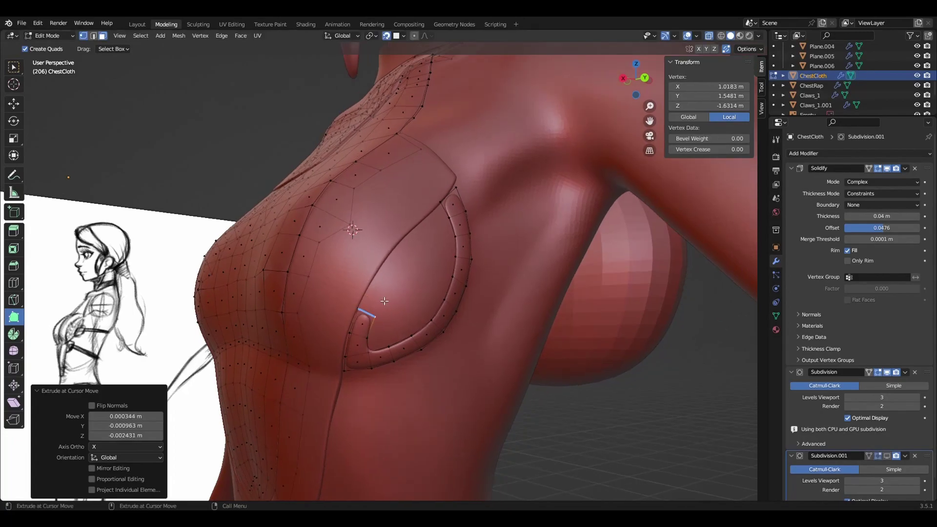
Step: Fill the area inside the bust's side border with extruded quads
scroll(385, 274, "up", 3)
right_click(395, 273, "ctrl")
mouse_move(395, 273)
middle_mouse_down()
mouse_move(351, 260)
mouse_move(398, 284)
middle_mouse_up()
scroll(397, 284, "down", 3)
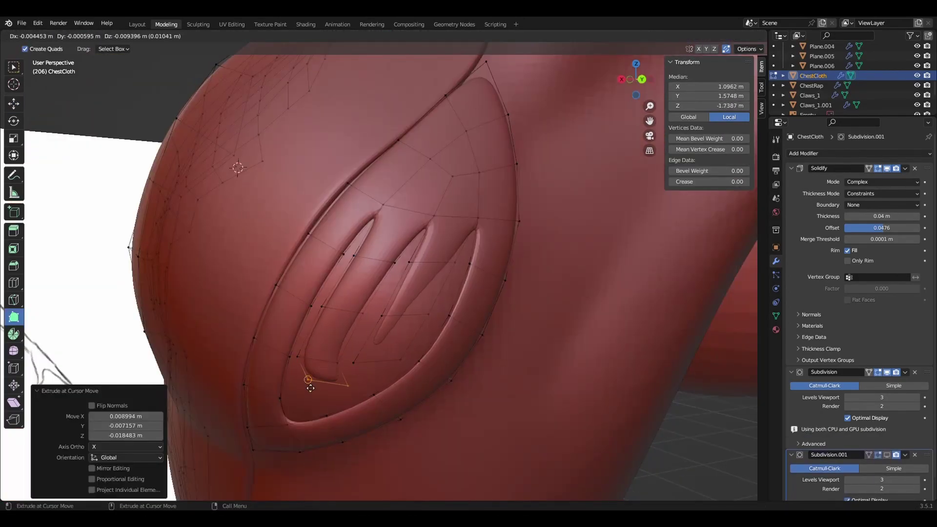
Step: Move vertices inside the side bust panel to even out its surface
key("shift+space")
key("g")
left_click_drag(442, 312, 445, 314)
scroll(383, 316, "up", 3)
scroll(383, 316, "down", 3)
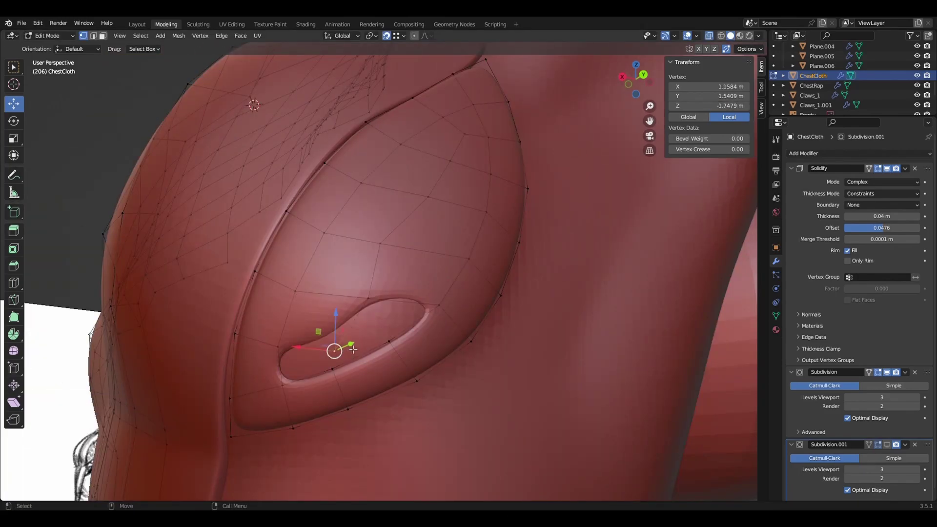
Step: Reposition the vertices around the lower opening of the side bust panel and save the file
left_click_drag(335, 351, 337, 349)
scroll(393, 331, "up", 3)
middle_click_drag(405, 263, 429, 324)
key("ctrl+s")
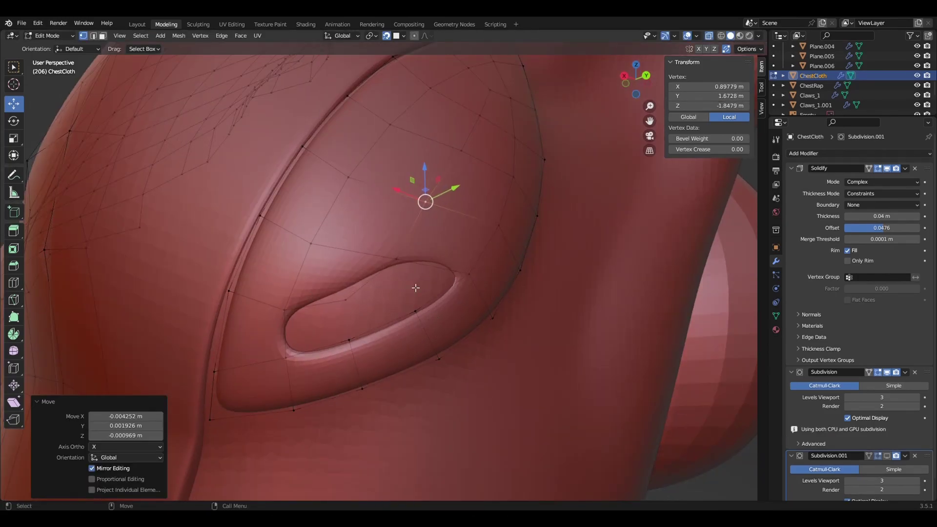
left_click(404, 35)
left_click(346, 300)
left_click_drag(346, 300, 349, 301)
Step: Extrude the ChestPads.001 strip with Poly Build along the lower edge of the bust towards the front
left_click(14, 317)
left_click(432, 354, "ctrl")
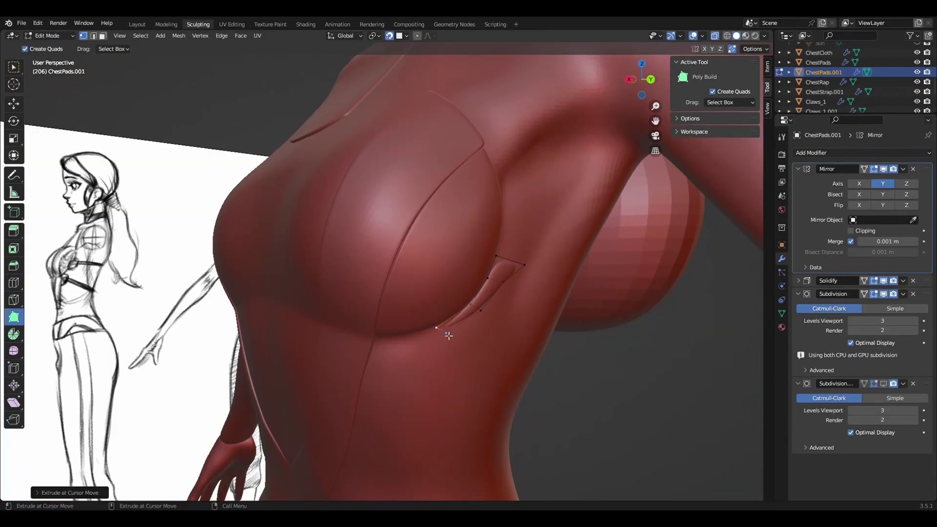
left_click_drag(450, 335, 458, 329)
left_click_drag(424, 355, 425, 357)
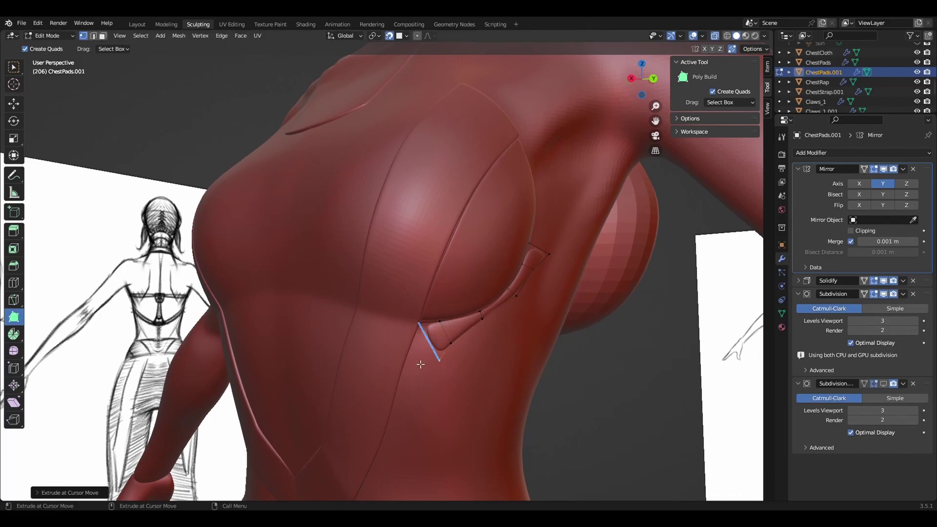
middle_click_drag(426, 356, 433, 352)
left_click_drag(475, 305, 475, 304)
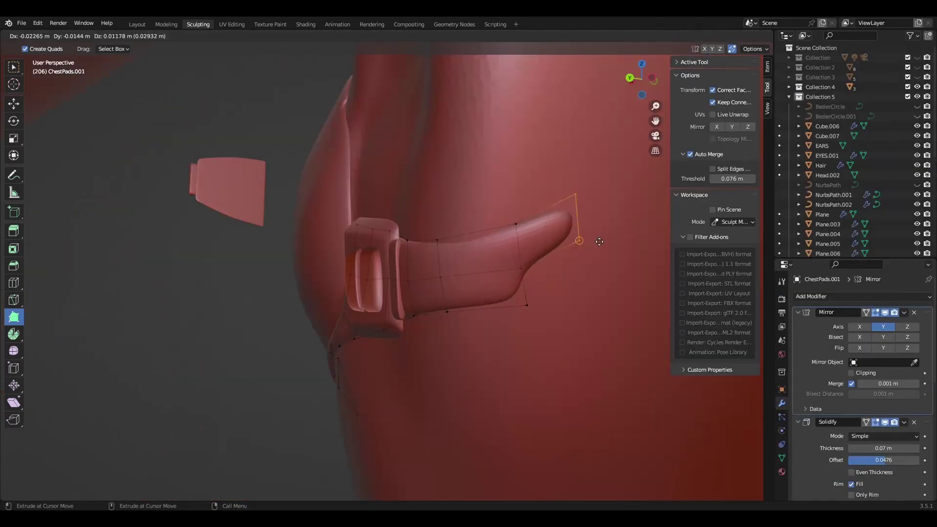
Step: Extrude the chest strap from the side clip around towards the back
left_click_drag(599, 241, 600, 241)
middle_click_drag(600, 242, 440, 254)
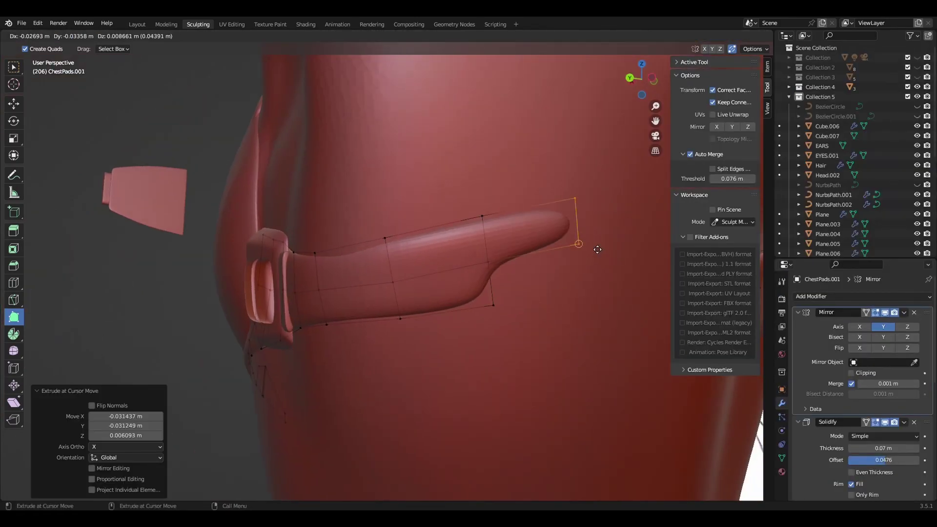
scroll(439, 254, "up", 4)
left_click_drag(360, 252, 429, 293)
middle_click_drag(429, 293, 270, 192)
left_click_drag(280, 190, 352, 229)
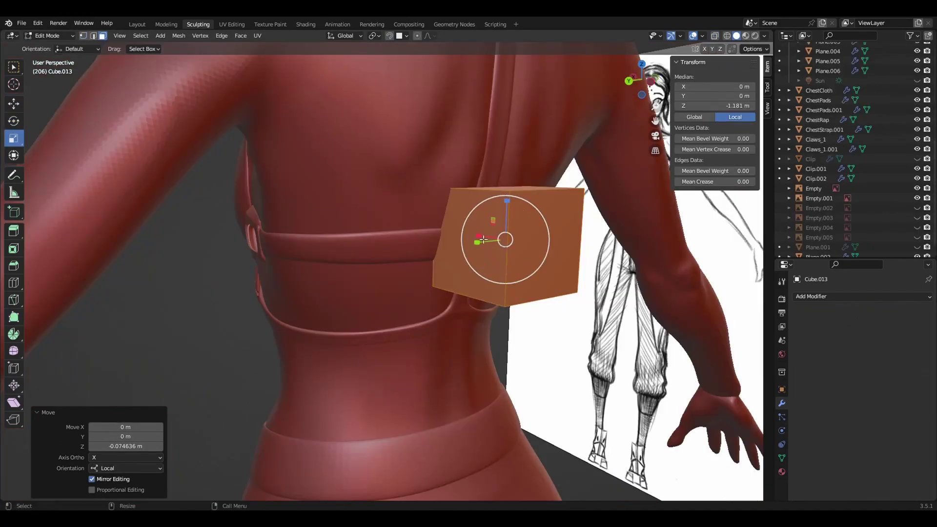
Step: Scale the cube for the back buckle and give it a Catmull-Clark Subdivision modifier with 3 viewport levels
left_click_drag(482, 240, 498, 240)
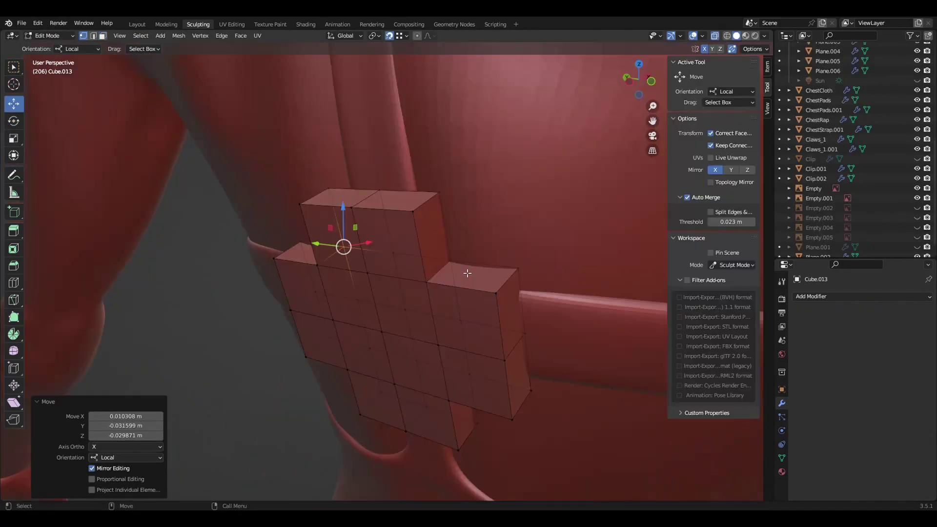
left_click(849, 297)
left_click(747, 242)
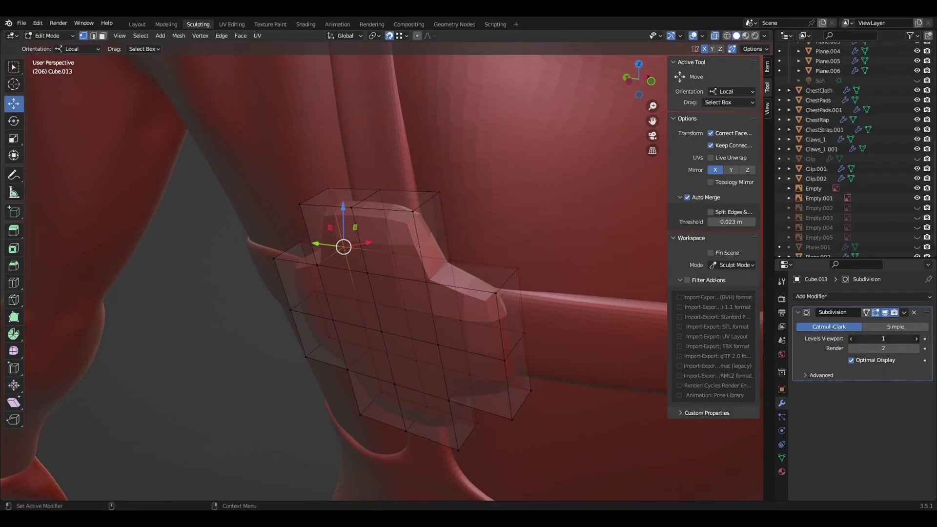
key("ctrl+2")
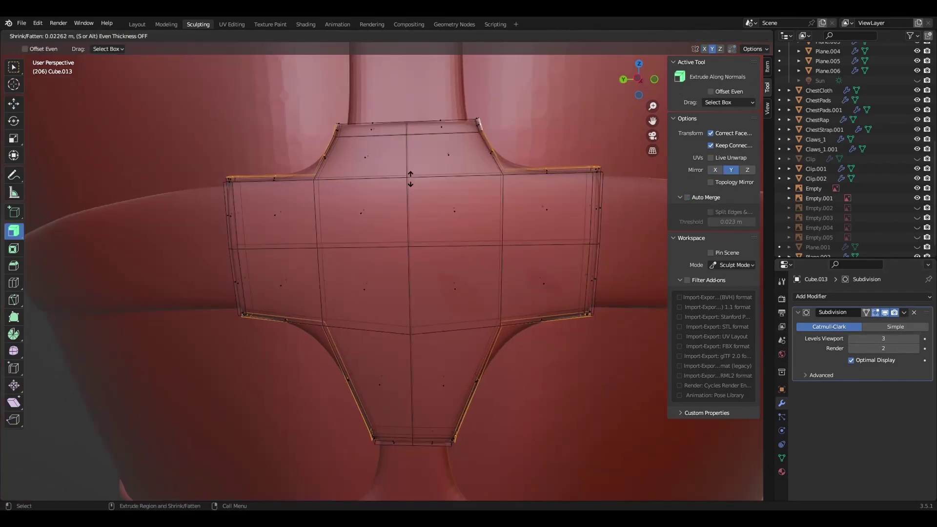
Step: Extrude the back buckle's rim along its normals and move the small mirrored stud down the buckle's side
left_click_drag(410, 177, 416, 70)
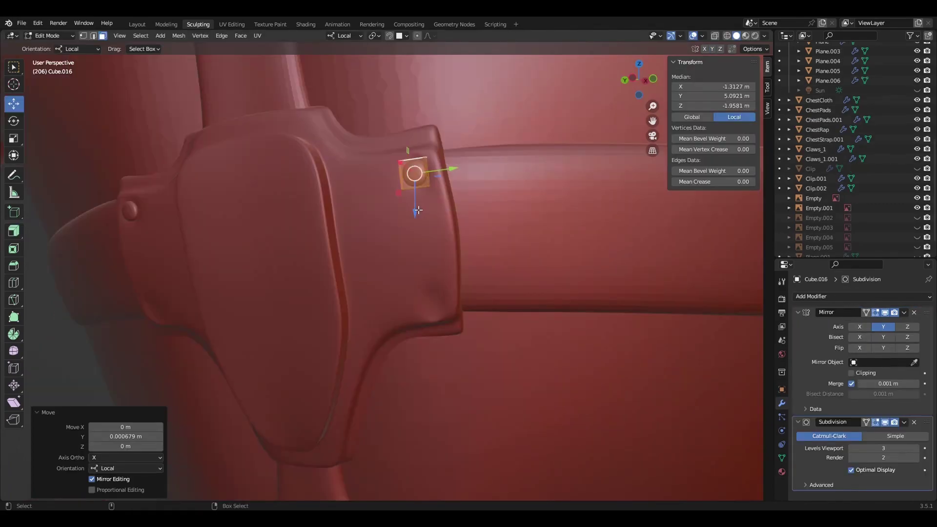
left_click_drag(419, 210, 414, 246)
left_click_drag(415, 246, 432, 330)
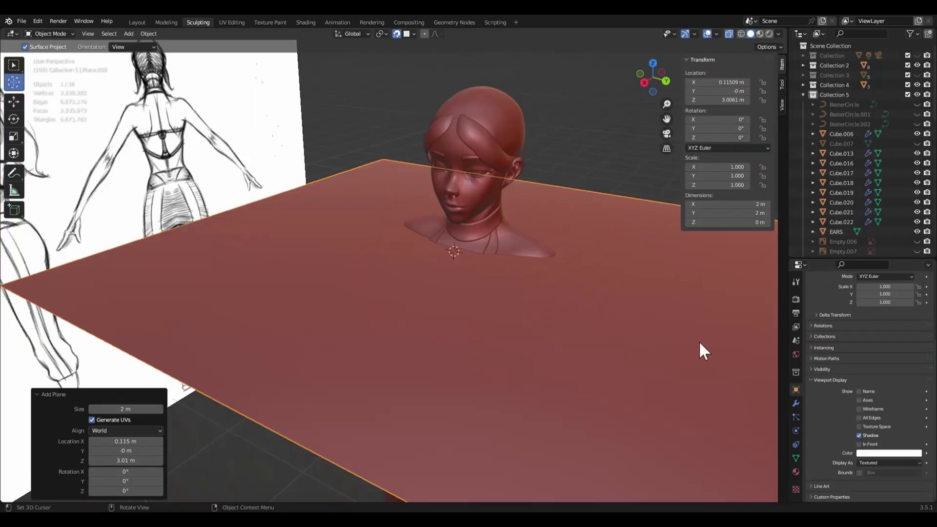
Step: Scale the new plane into a narrow plate below the collar and set its first Subdivision modifier to Simple
key("s")
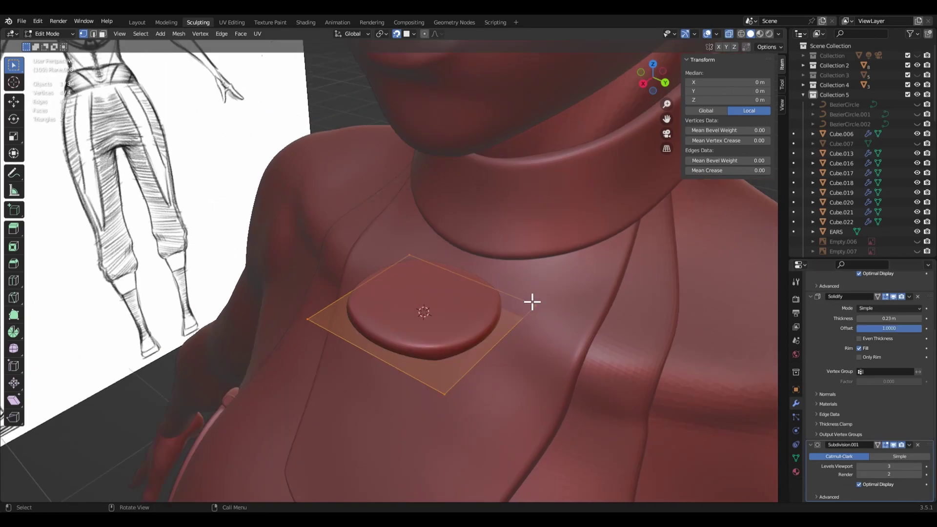
key("s")
key("y")
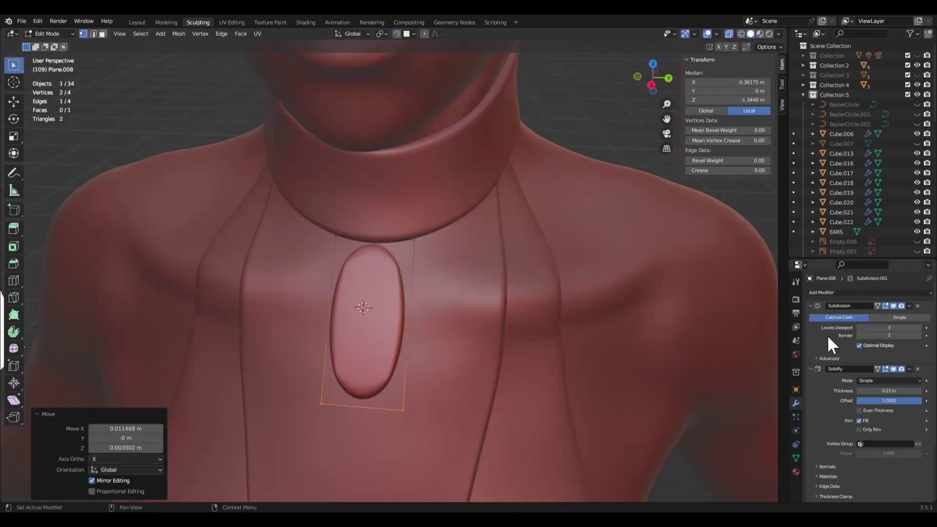
left_click(901, 316)
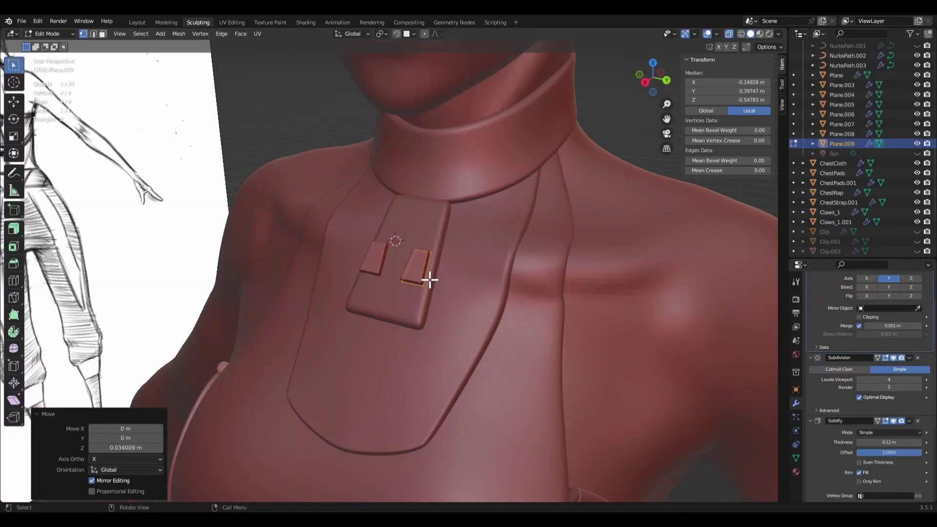
Step: Move parts of the small mirrored inset plate along X and Z to seat it on the chest plate
key("g")
key("x")
left_click(418, 301)
key("g")
key("x")
left_click(412, 320)
key("g")
key("x")
left_click(423, 315)
key("g")
key("z")
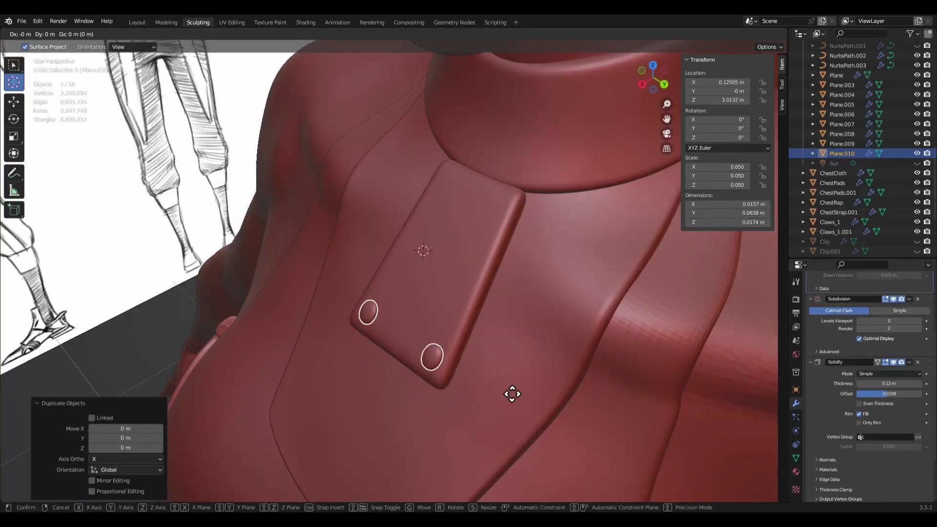
Step: Duplicate the mirrored rivets on the chest plate, constraining the copy's movement to Y
key("shift+d")
key("y")
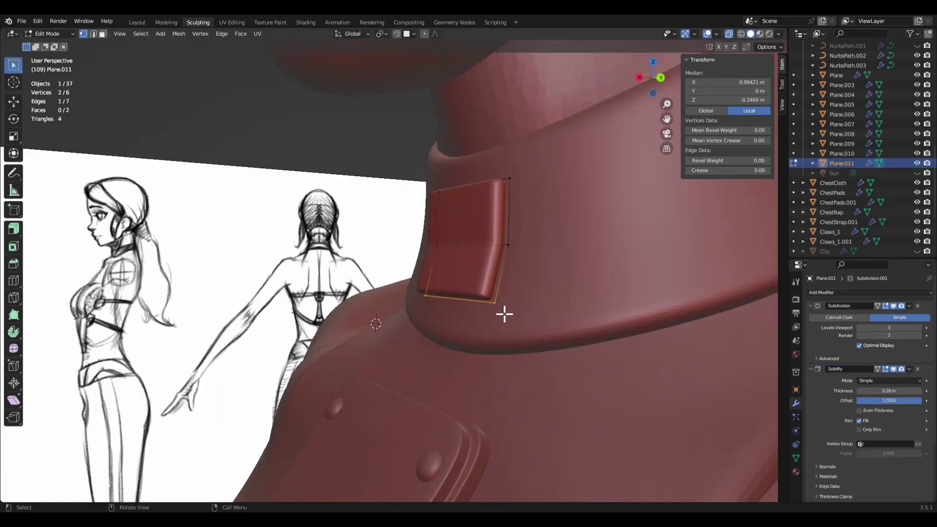
Step: Extrude the collar clasp's lower edge down twice within the XZ plane to follow the collar onto the chest
key("e")
key("shift+y")
left_click(482, 393)
key("e")
key("shift+y")
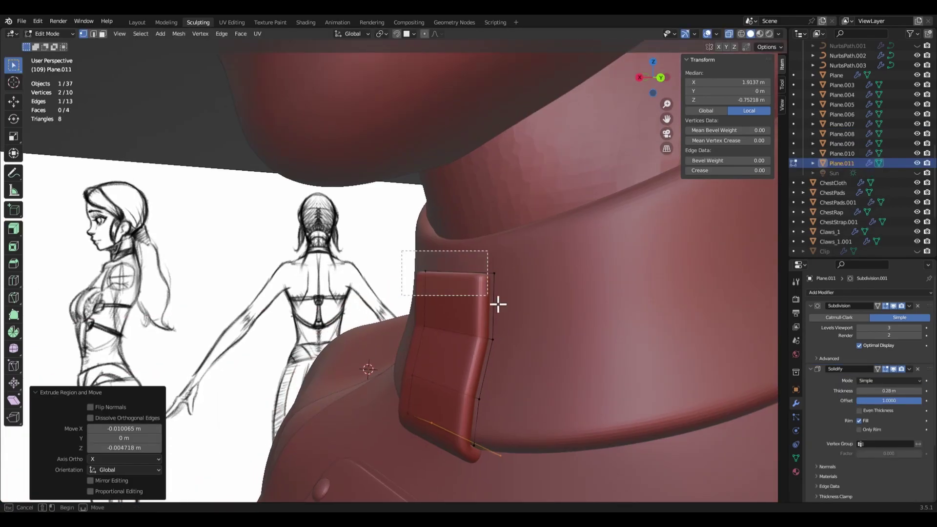
Step: Extrude the collar clasp's upper edge twice within the XZ plane over the collar's rim
key("e")
key("shift+y")
left_click(483, 251)
key("e")
key("shift+y")
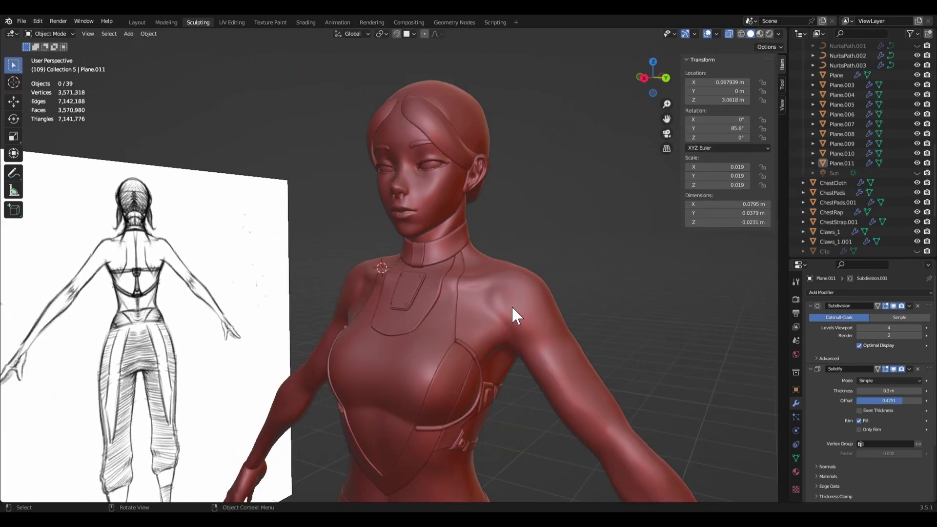
mouse_move(512, 306)
middle_mouse_down()
mouse_move(481, 356)
mouse_move(482, 320)
mouse_move(496, 314)
mouse_move(478, 296)
mouse_move(470, 312)
mouse_move(459, 312)
middle_mouse_up()
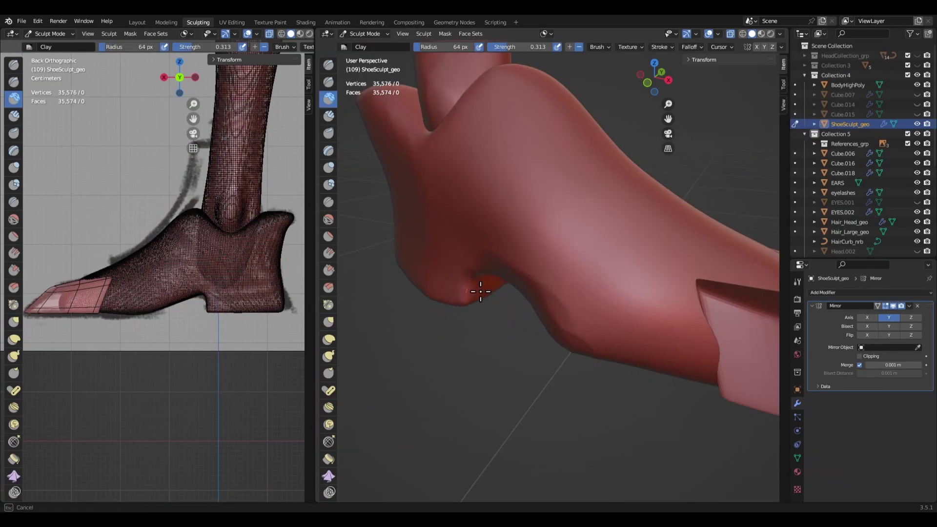
Step: Sculpt the shoe's arch and heel using the Clay and Draw Sharp brushes
middle_click_drag(481, 278, 607, 346)
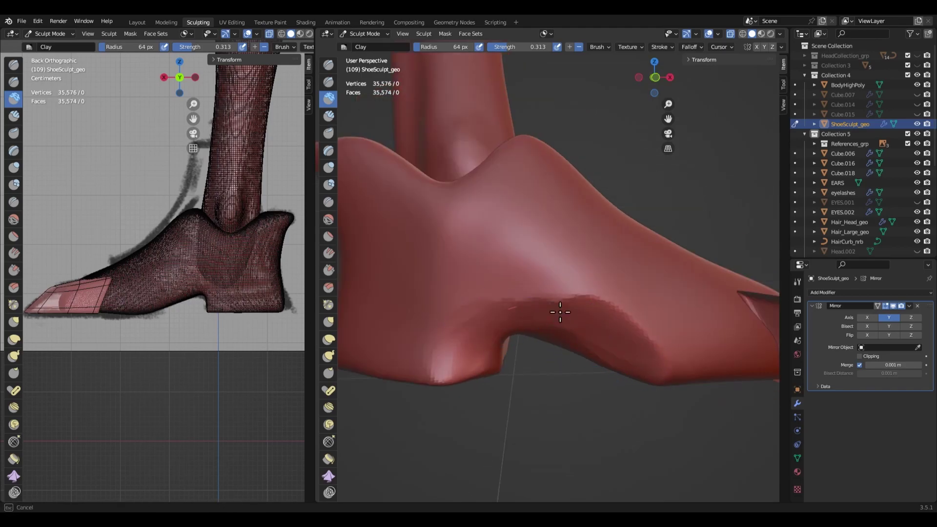
middle_click_drag(605, 347, 520, 349)
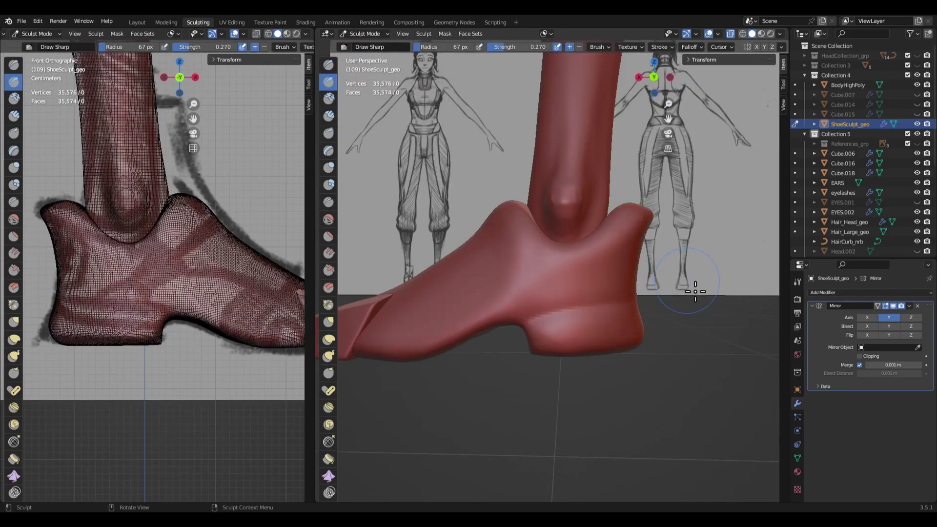
middle_click_drag(695, 292, 531, 288)
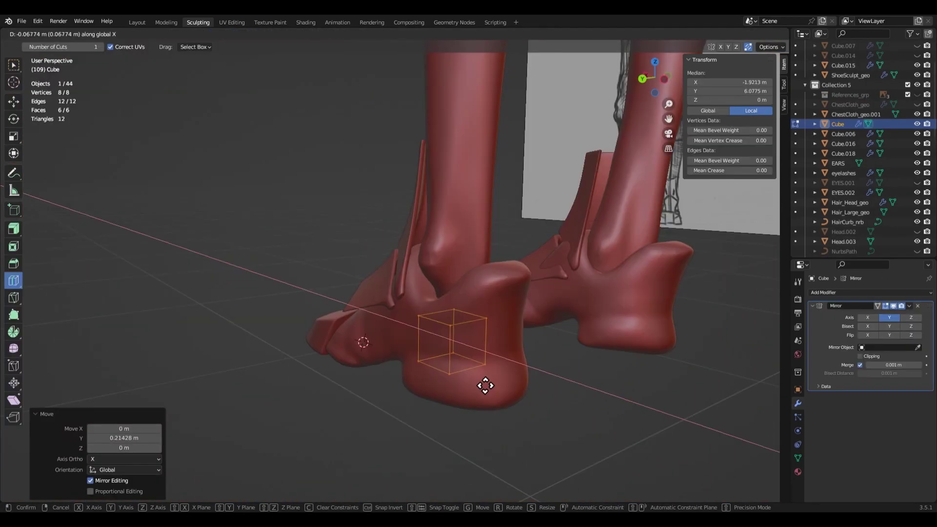
Step: Move the heel cube along X into the back of the shoe and crease its edges
key("g")
key("x")
key("shift+e")
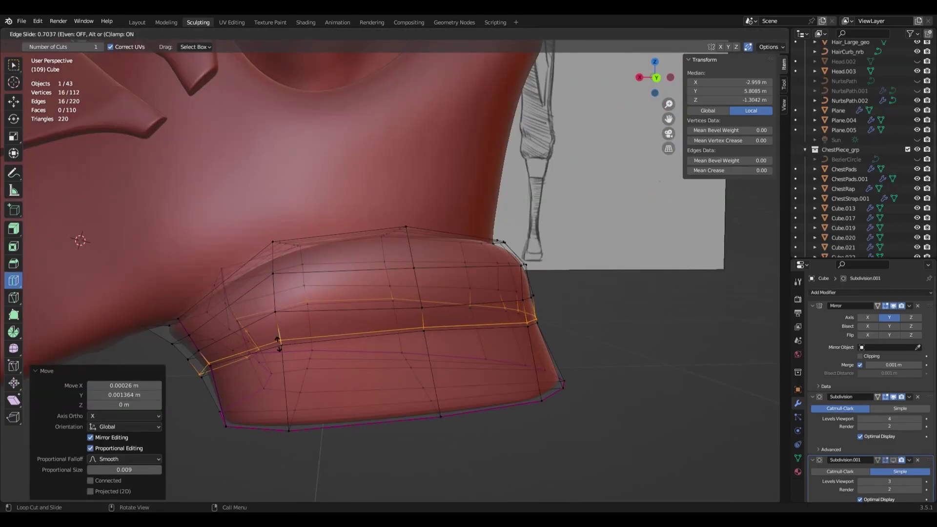
Step: Cut an edge loop around the heel sole block and slide it into its lower part
left_click_drag(278, 342, 279, 343)
mouse_move(303, 337)
left_mouse_down()
mouse_move(302, 318)
mouse_move(366, 338)
left_mouse_up()
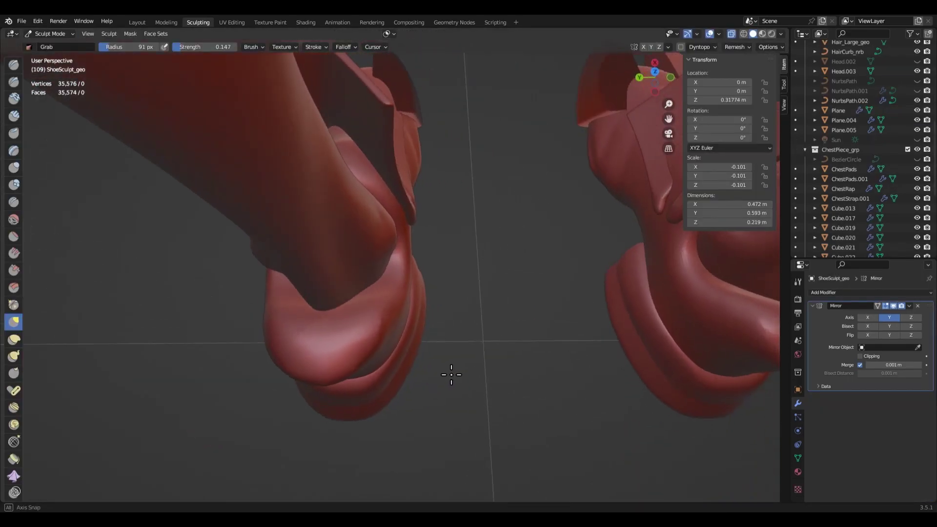
Step: Delete the selected faces at the lower rear corner of the toe claw
mouse_move(450, 377)
middle_mouse_down()
mouse_move(444, 308)
mouse_move(412, 293)
middle_mouse_up()
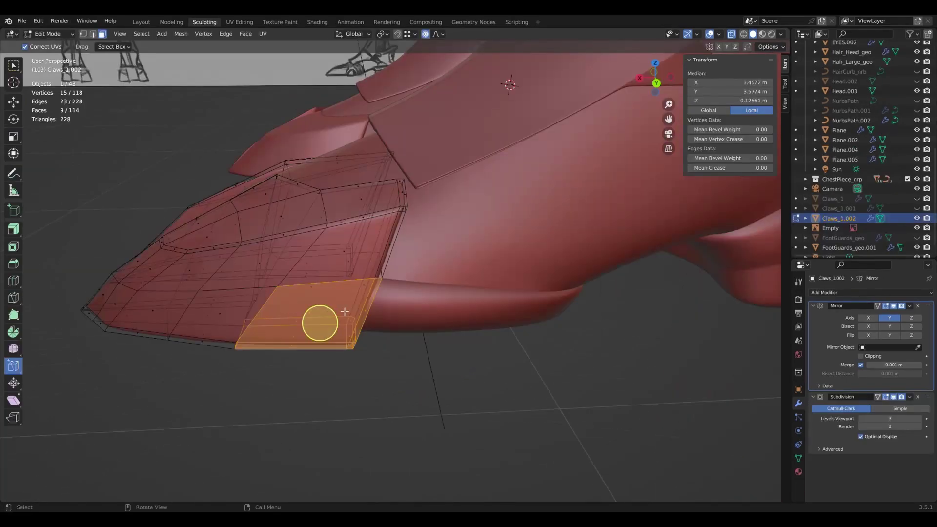
key("x")
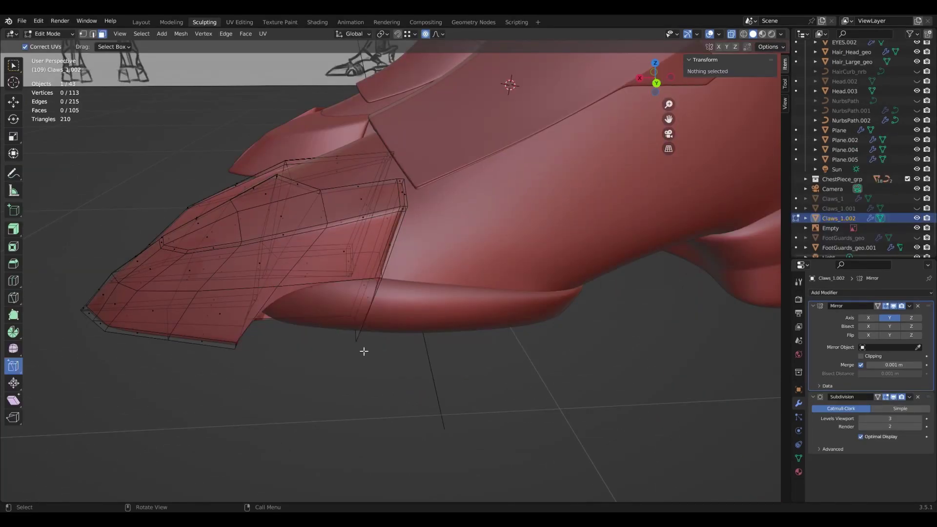
Step: Select the whole small wedge block beneath the toe claw and scale it wider along X
key("ctrl+l")
key("s")
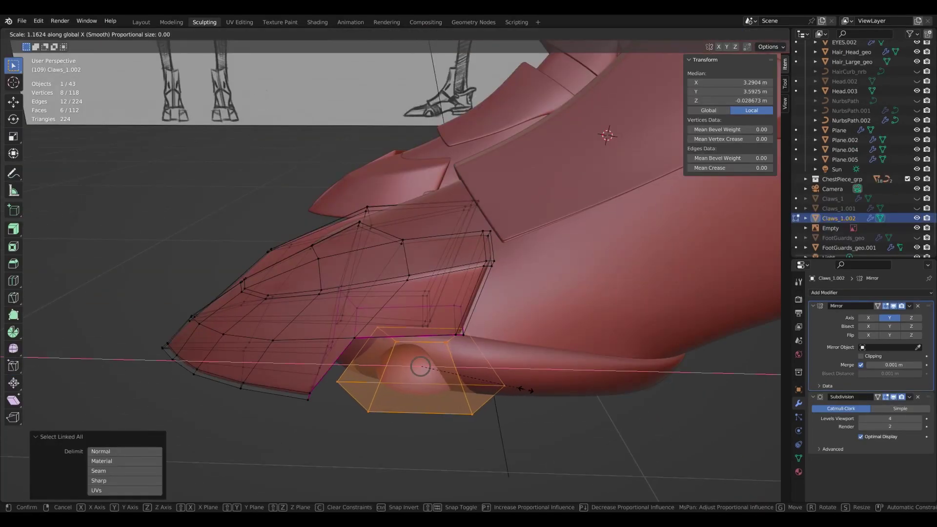
left_click(528, 390)
Step: Shift the wedge block beneath the toe claw along X and bevel its edges with two segments
key("g")
key("x")
left_click(520, 391)
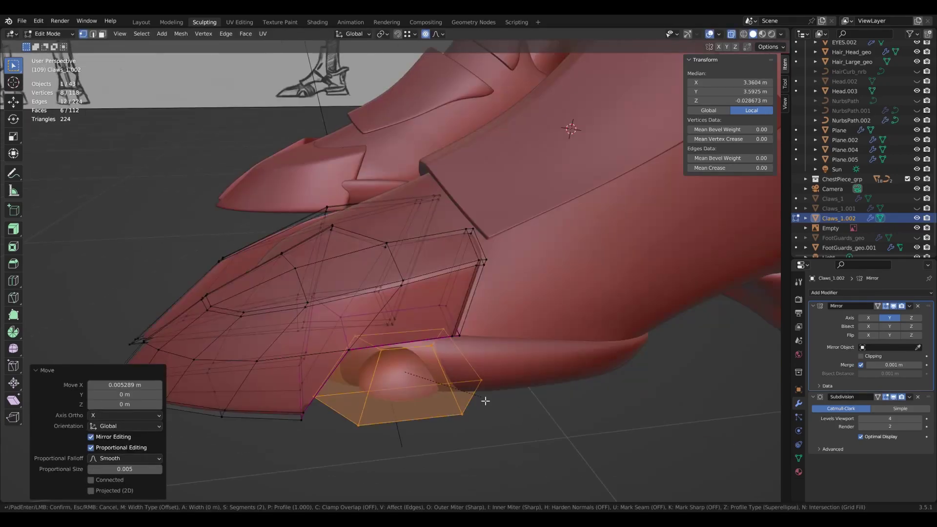
left_click(508, 427)
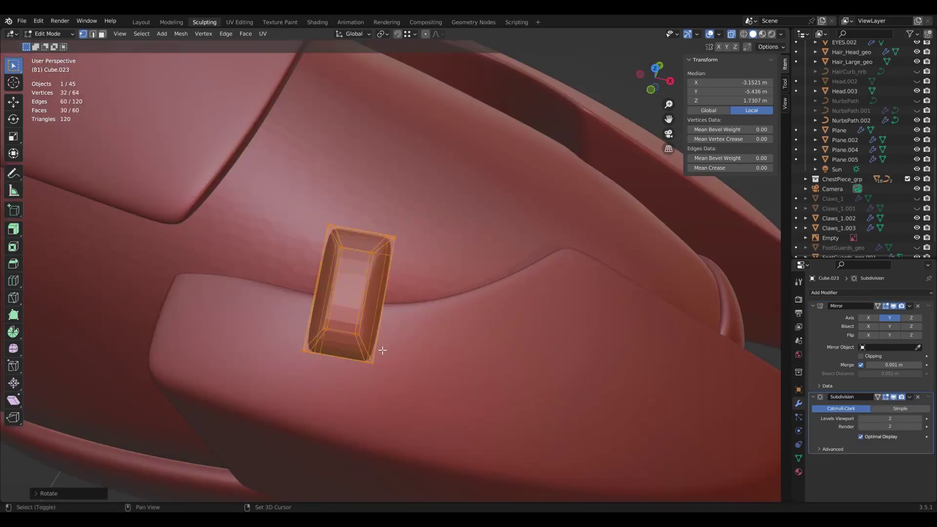
Step: Duplicate the bevelled blocks along Y to the shoe's opposite side and mirror the copies on global Y
key("shift+d")
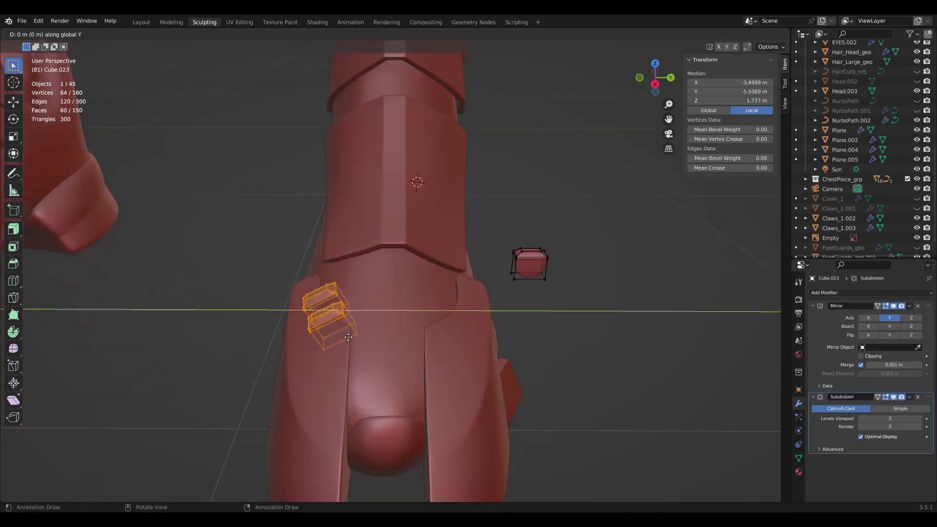
left_click(468, 337)
left_click(181, 33)
mouse_move(210, 54)
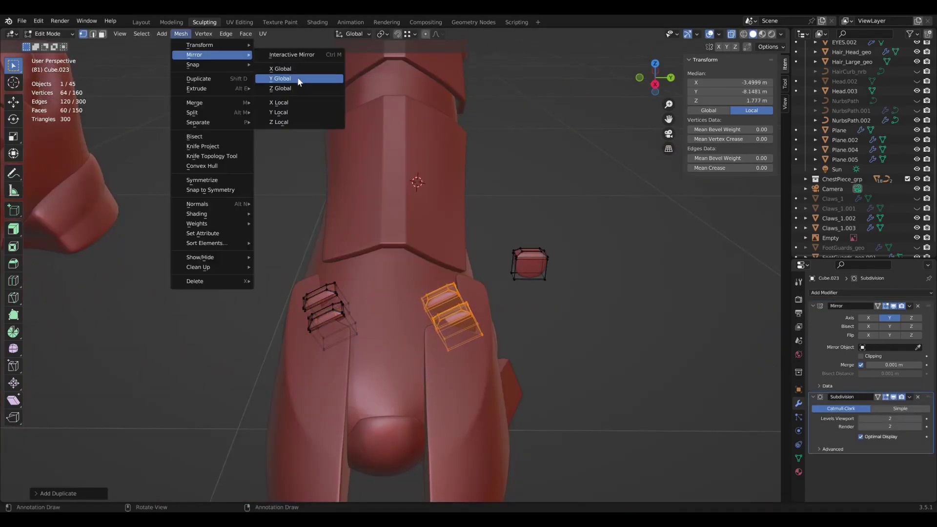
left_click(299, 82)
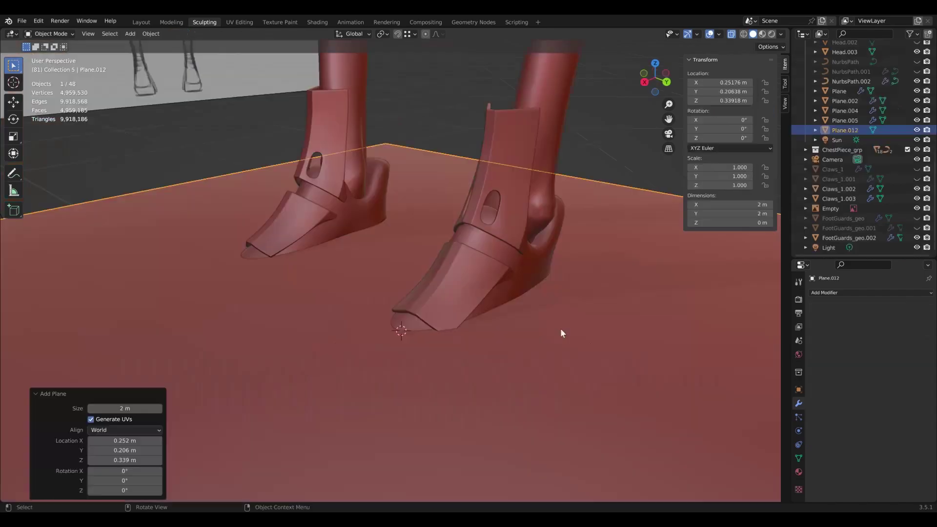
Step: Position the new plane on the shoe and extend it down the side of the foot with Poly Build extrusions
key("g")
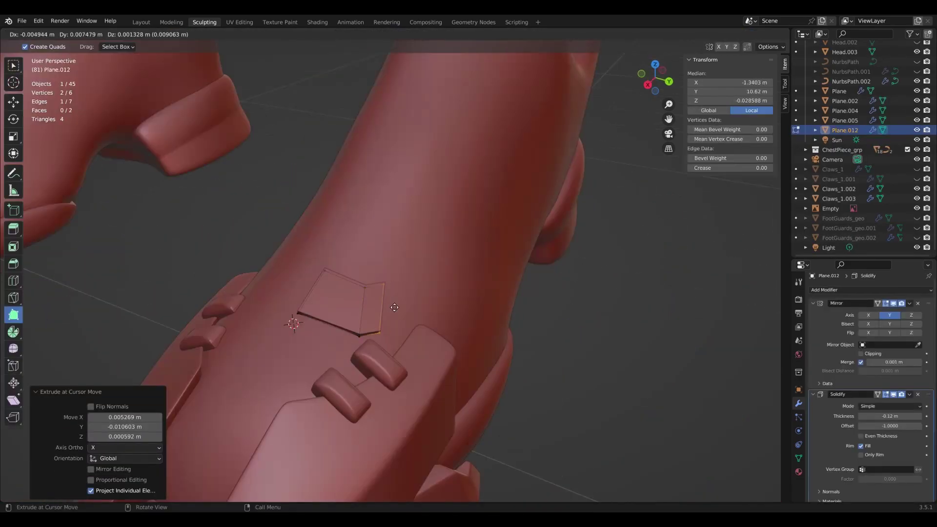
left_click_drag(395, 308, 479, 309)
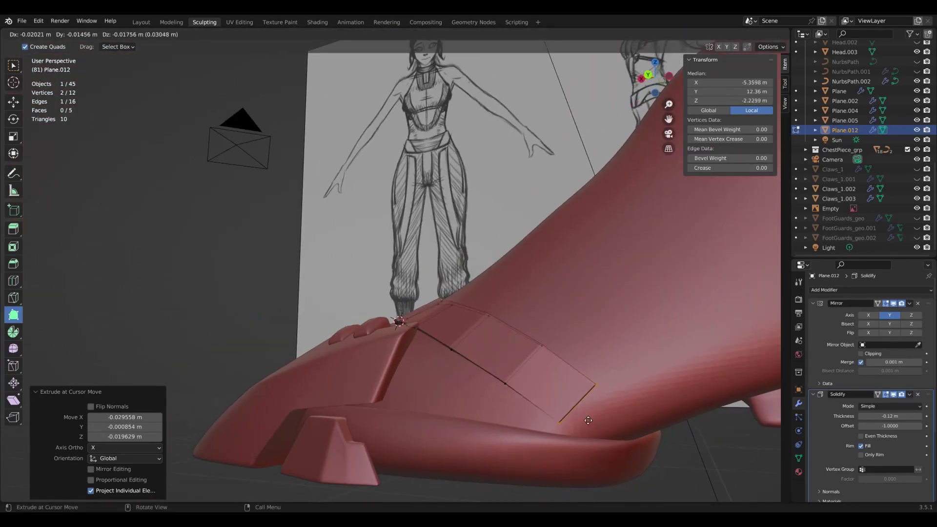
left_click_drag(589, 421, 584, 418)
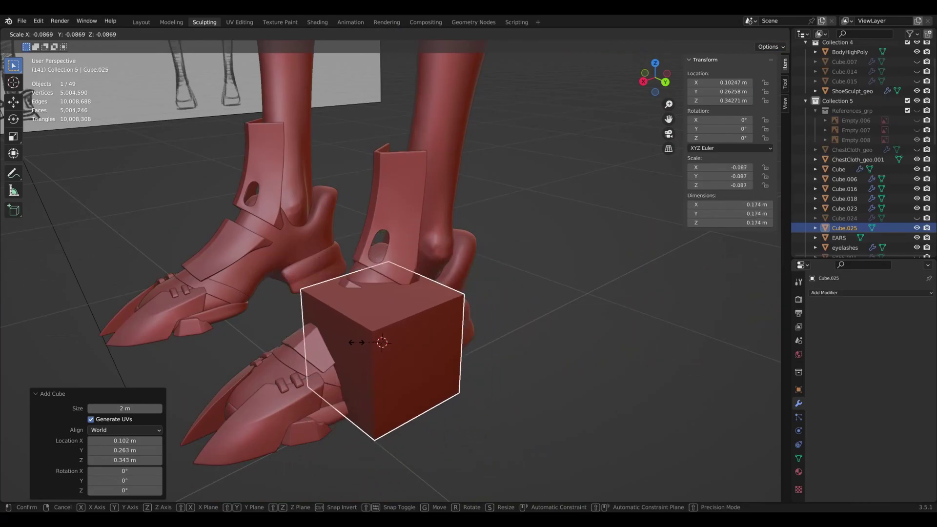
Step: Scale the new cube down and move it in the side view onto the shoe below the ankle guard
key("s")
key("g")
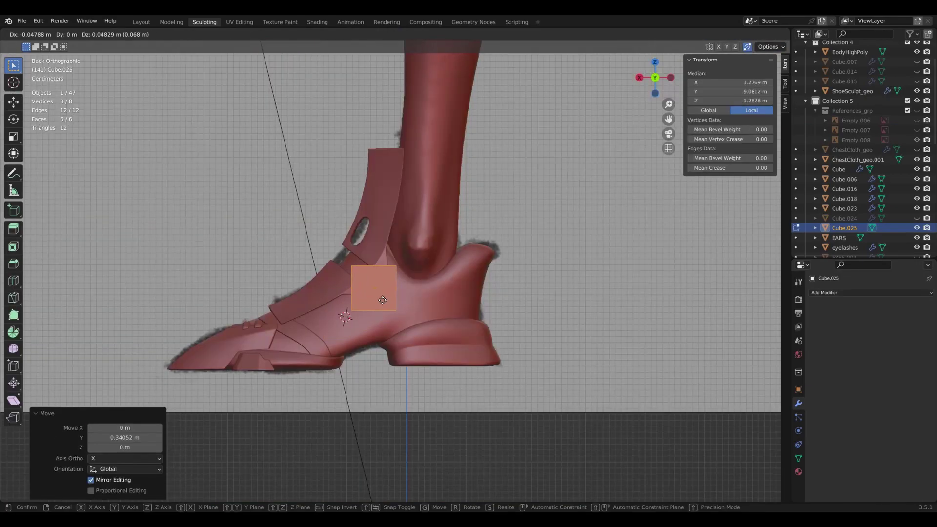
left_click(424, 239)
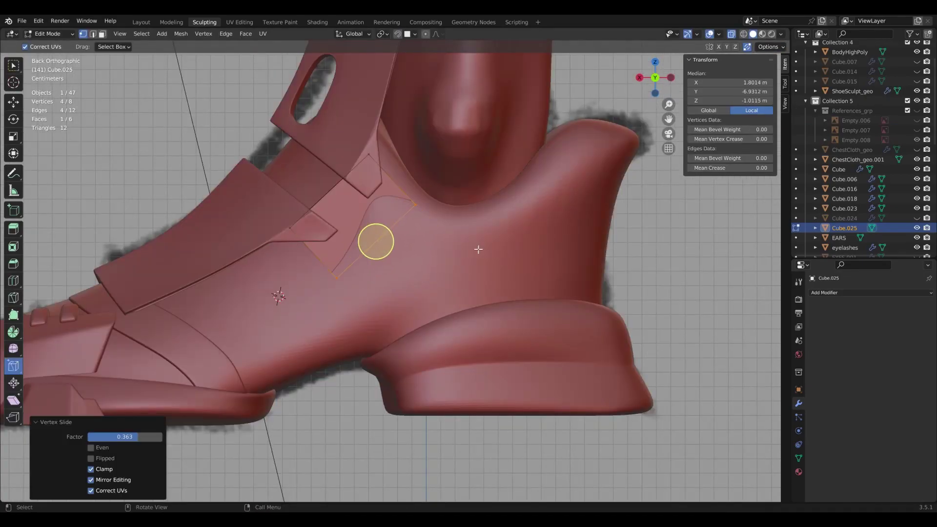
Step: Slide the end edges of the angled block on the shoe's side and inset its face
left_click_drag(372, 239, 432, 245)
left_click(425, 244)
key("i")
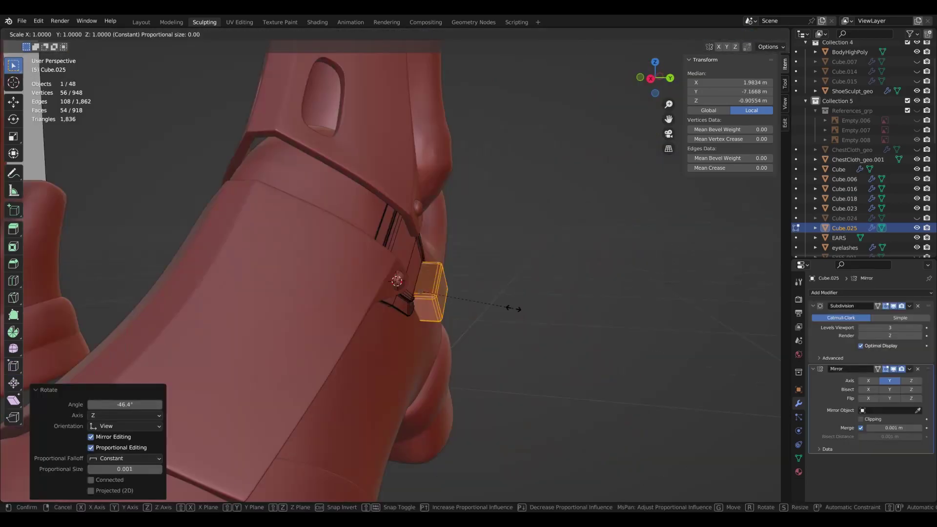
Step: Scale the shoe buckle's block and its protruding end face along Y
key("y")
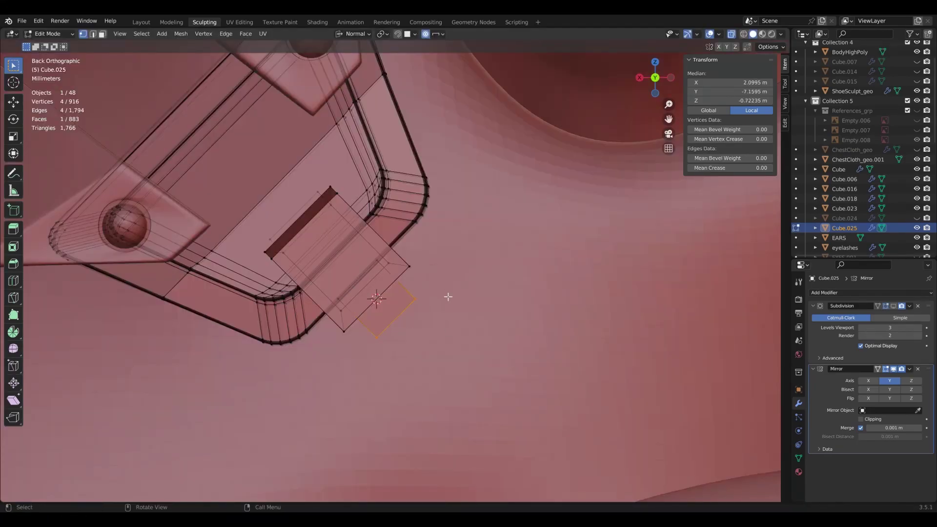
key("s")
key("y")
left_click(335, 293)
key("s")
key("y")
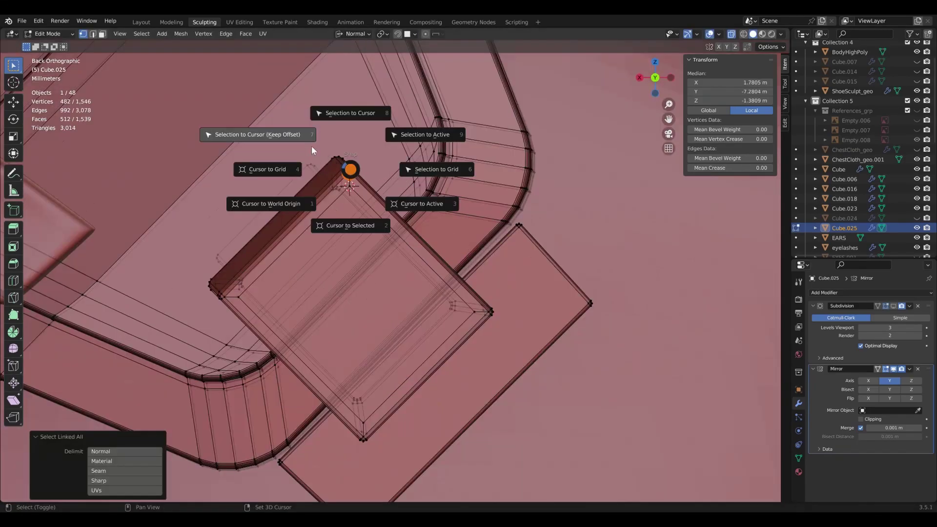
Step: Place rivet copies at the buckle plate's corners by snapping the selection to the 3D cursor with its offset kept
left_click(312, 146)
key("ctrl+z")
key("shift+s")
left_click(244, 254)
key("shift+s")
left_click(362, 423)
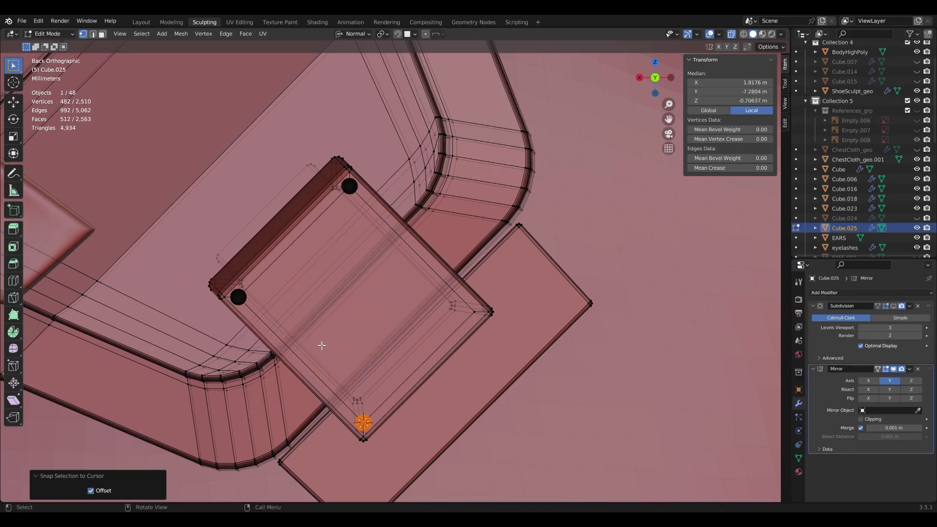
key("shift+s")
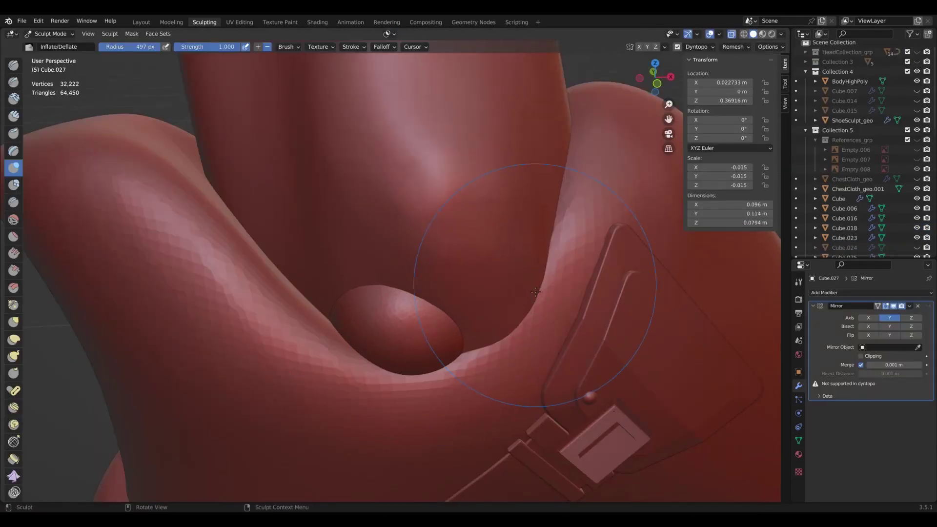
Step: Shape the padded ankle collar around the shoe opening using the Inflate/Deflate and Grab brushes
mouse_move(535, 292)
left_mouse_down()
mouse_move(324, 293)
mouse_move(261, 247)
mouse_move(270, 242)
mouse_move(293, 273)
left_mouse_up()
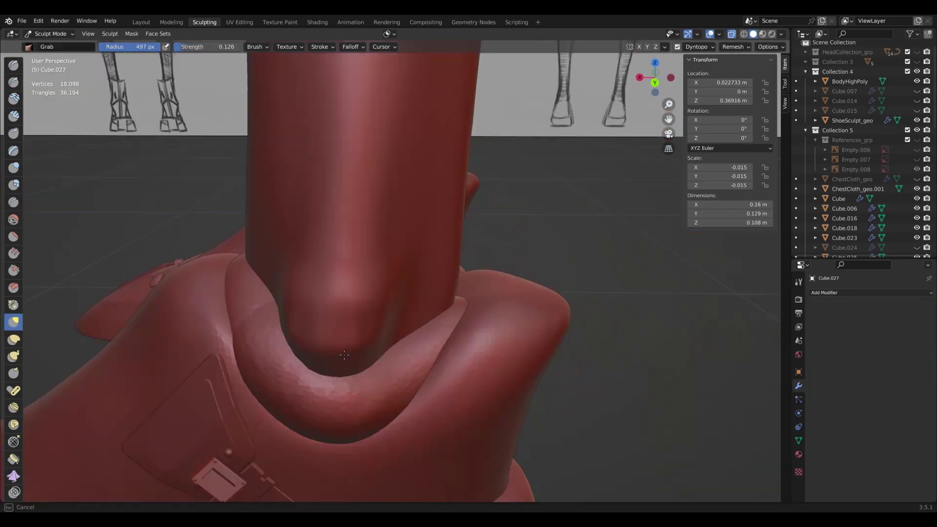
mouse_move(341, 403)
left_mouse_down()
mouse_move(351, 376)
mouse_move(337, 398)
left_mouse_up()
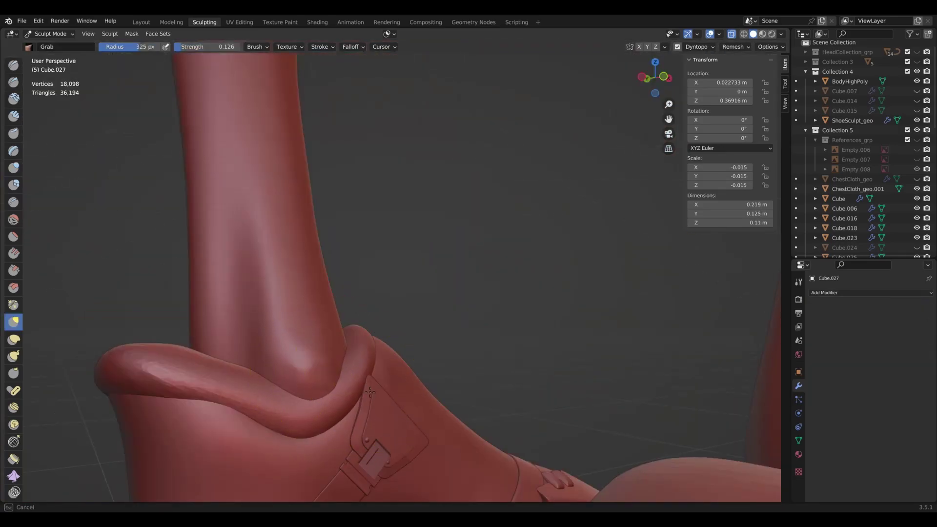
left_click_drag(329, 422, 336, 380)
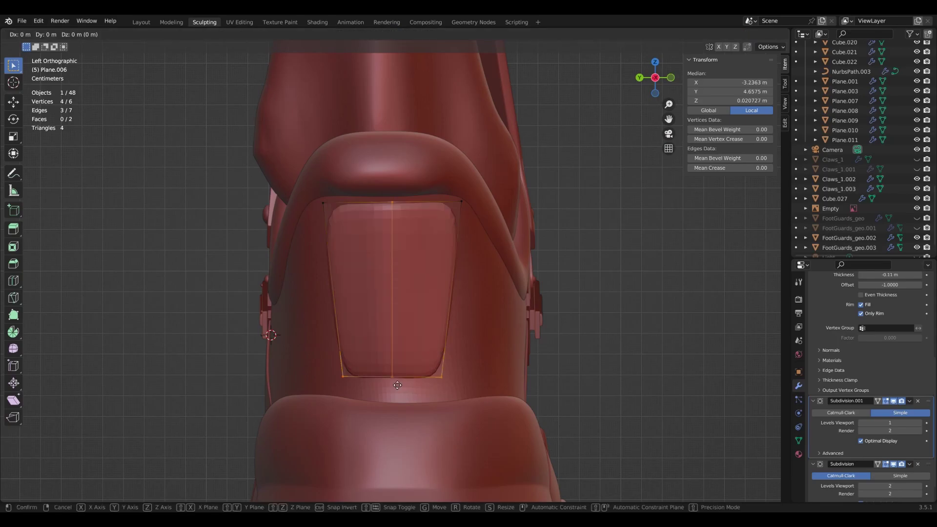
Step: Move the heel panel's selected vertices along local Z and inset its four upper centre faces
key("z")
key("z")
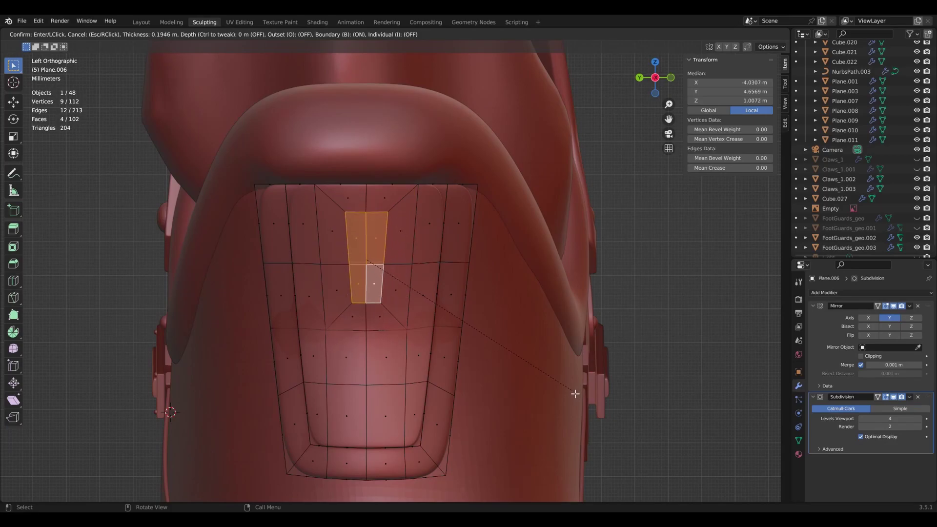
left_click(380, 264)
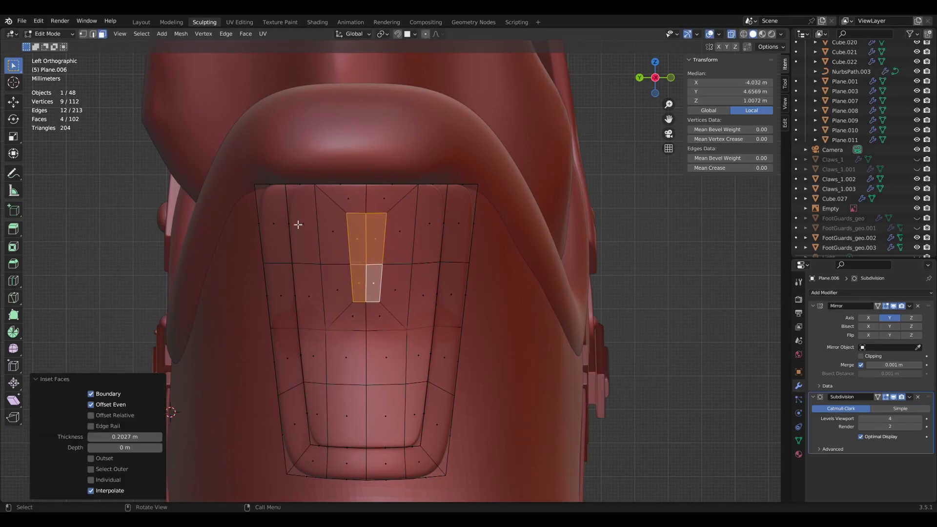
Step: Slide the upper edge of the heel panel's inset toward its centre to make the inset more compact
key("1")
left_click(364, 218, "alt")
key("g")
key("g")
left_click(345, 284)
left_click_drag(346, 284, 392, 321)
key("ctrl+z")
key("g")
key("g")
left_click(332, 238)
Step: Reshape the heel panel's inset vertices into a regular circle
left_click_drag(333, 238, 393, 289)
right_click(394, 290)
mouse_move(365, 262)
left_click(408, 263)
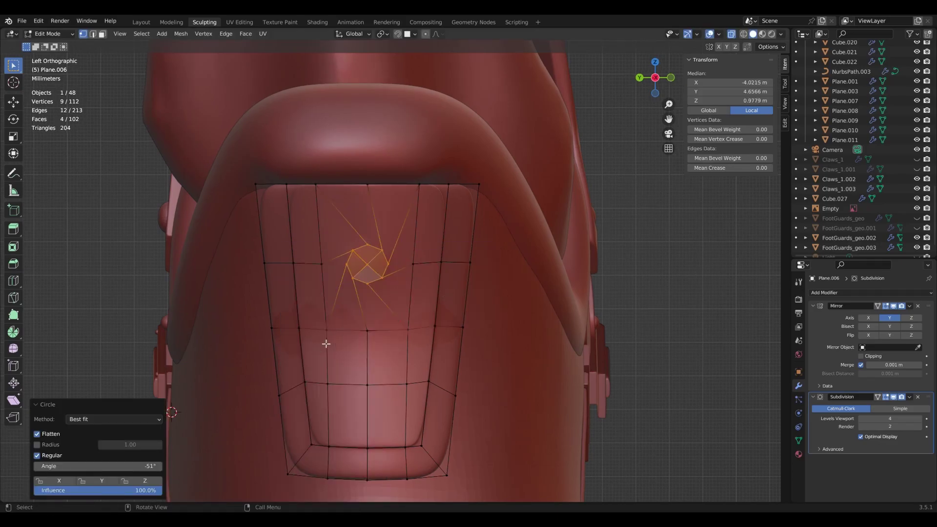
Step: Delete the circle's four faces to open a round hole in the heel panel
middle_click_drag(318, 353, 579, 222)
key("ctrl+KP_3")
key("3")
key("x")
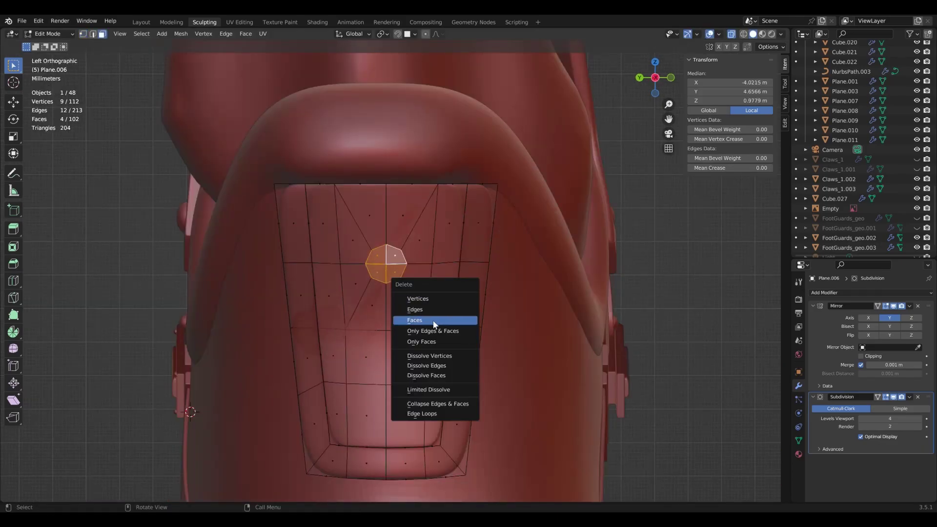
left_click(433, 320)
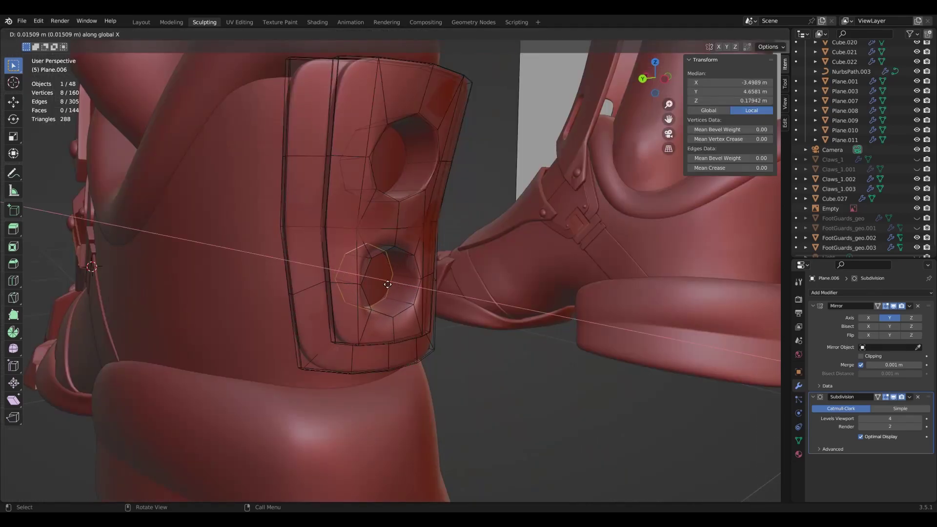
Step: Push the edge loop of the heel panel's lower hole along X to give the hole depth
left_click(388, 284)
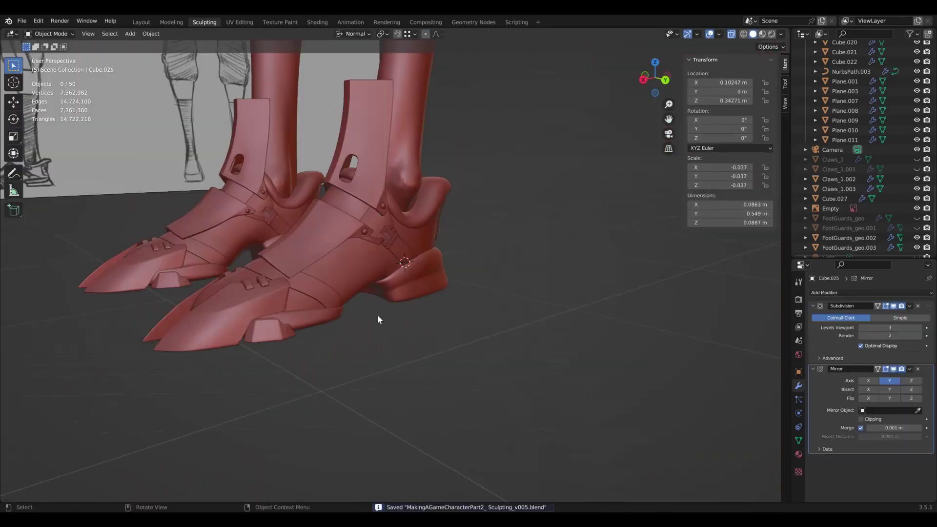
middle_click_drag(376, 315, 233, 312)
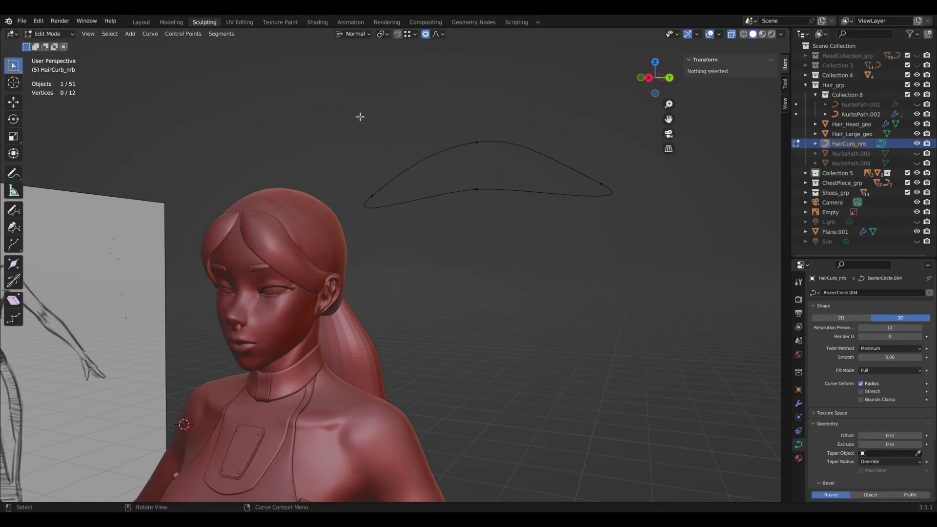
Step: Select the upper arc points of the hair profile curve and subdivide its segments for more control points
left_click_drag(360, 117, 492, 182)
left_click_drag(351, 173, 381, 195)
left_click_drag(616, 188, 616, 188)
right_click(553, 169)
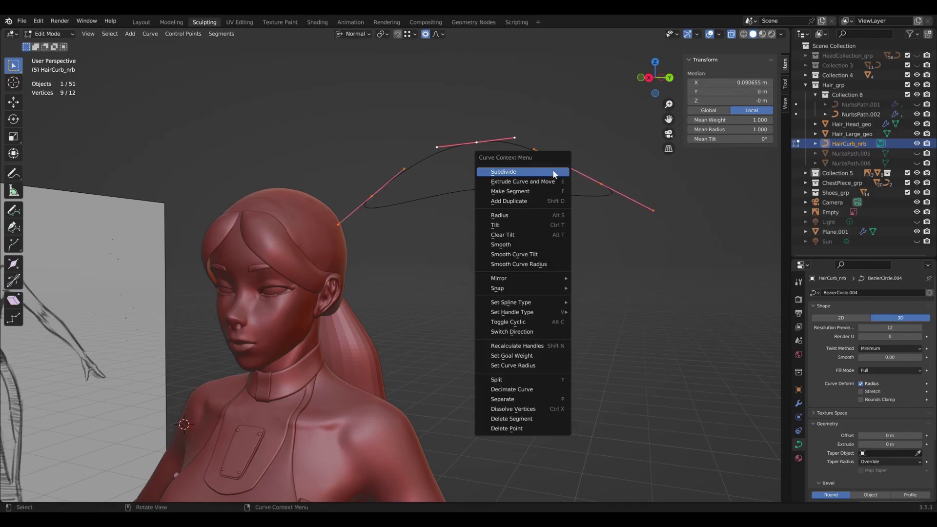
left_click(552, 171)
right_click(524, 170)
left_click(524, 171)
Step: In side view, shift two points on the upper-left slope of the profile curve and scale one's handles to form an uneven bump
key("KP_3")
left_click(370, 194)
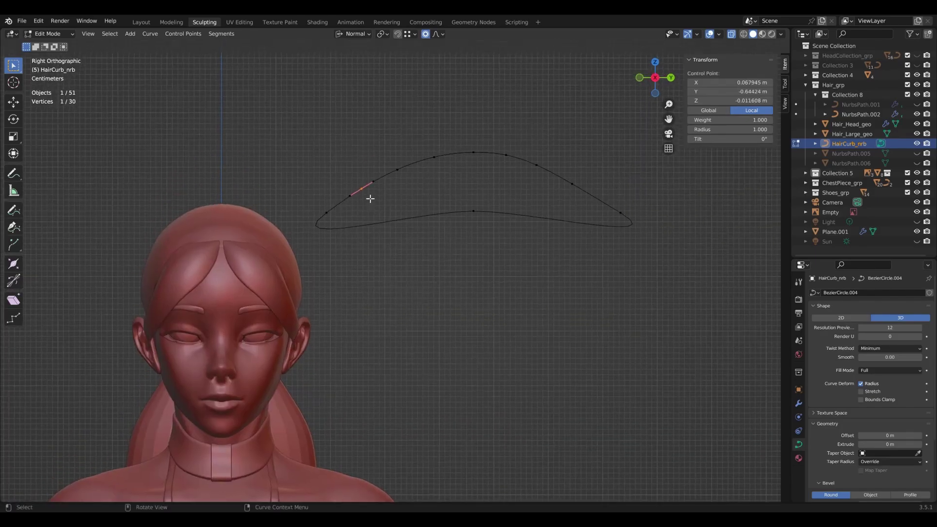
key("g")
left_click(379, 194)
key("g")
key("Escape")
left_click(409, 187)
key("g")
left_click(425, 174)
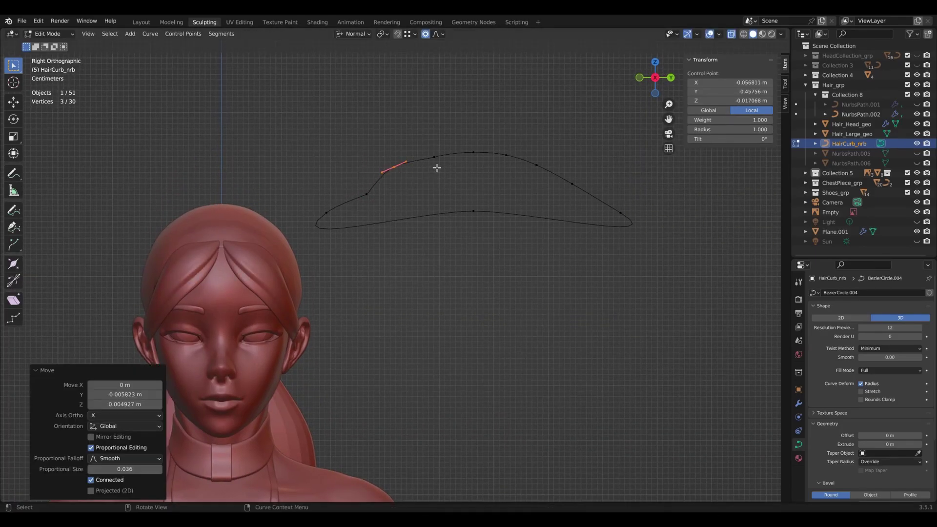
key("s")
left_click(503, 156)
Step: Pull the profile curve's lower middle point down and raise its upper points to thicken the outline
left_click(473, 210)
key("g")
left_click(477, 259)
left_click_drag(311, 120, 637, 226)
key("g")
left_click(541, 178)
Step: Rotate the control point at the profile curve's right end by about 14° and move it outward
key("c")
left_click_drag(606, 193, 565, 175)
key("r")
left_click(656, 262)
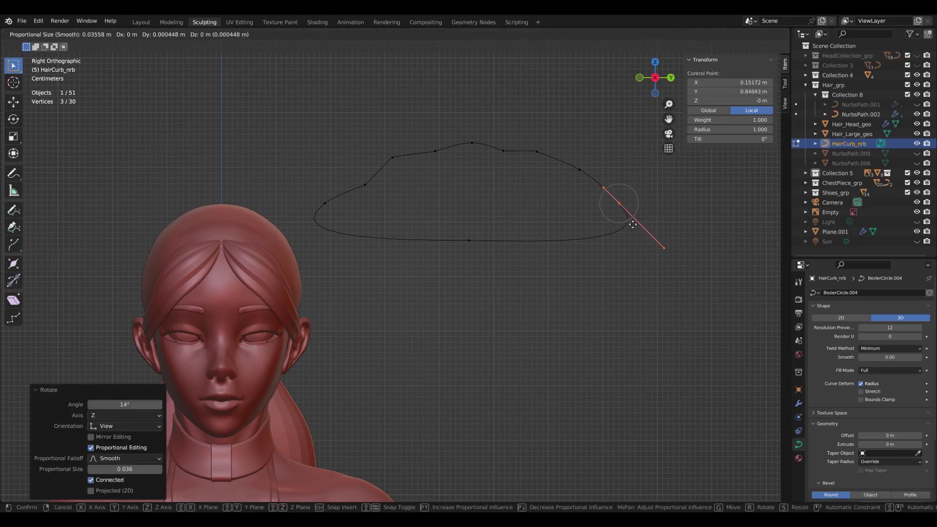
left_click(664, 248)
key("g")
left_click(637, 226)
key("ctrl+z")
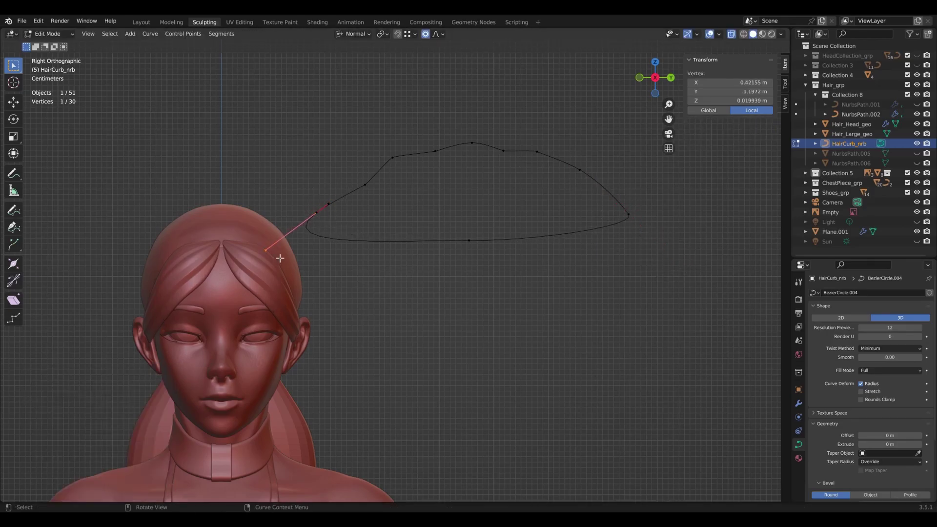
Step: Select the two lower corner points of the profile curve and scale up their handles
left_click_drag(314, 210, 402, 254)
left_click(576, 232, "shift")
key("g")
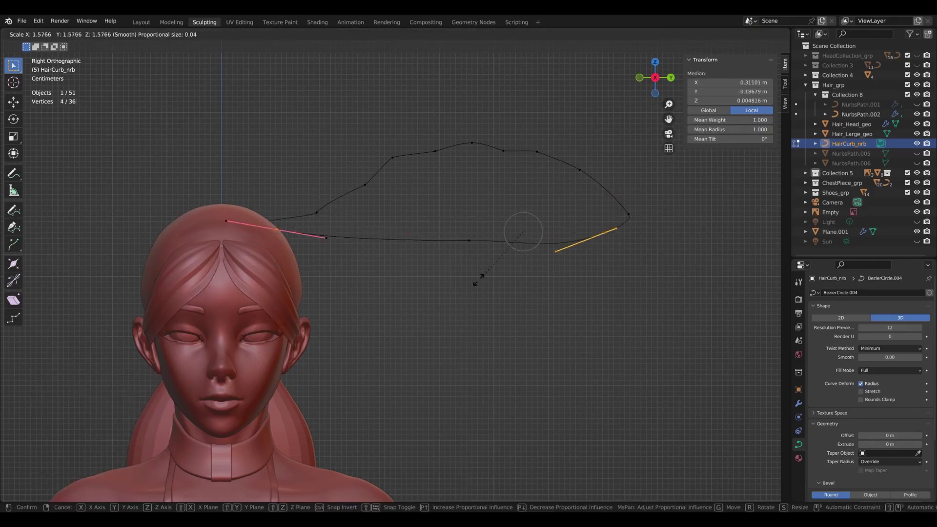
left_click(473, 280)
Step: Reposition the points on the profile curve's upper-right slope to give it an uneven contour
left_click(580, 170)
key("g")
left_click(576, 195)
key("s")
key("Escape")
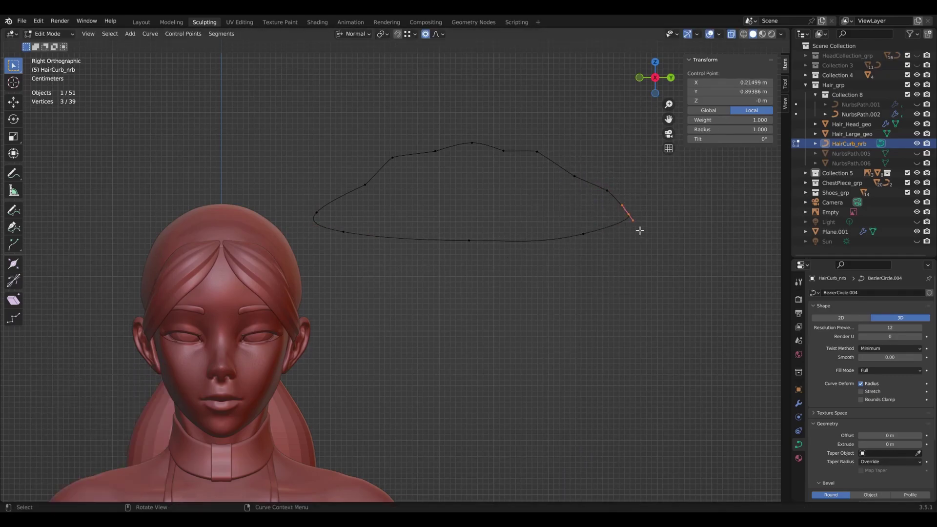
left_click(609, 195)
key("g")
left_click(634, 216)
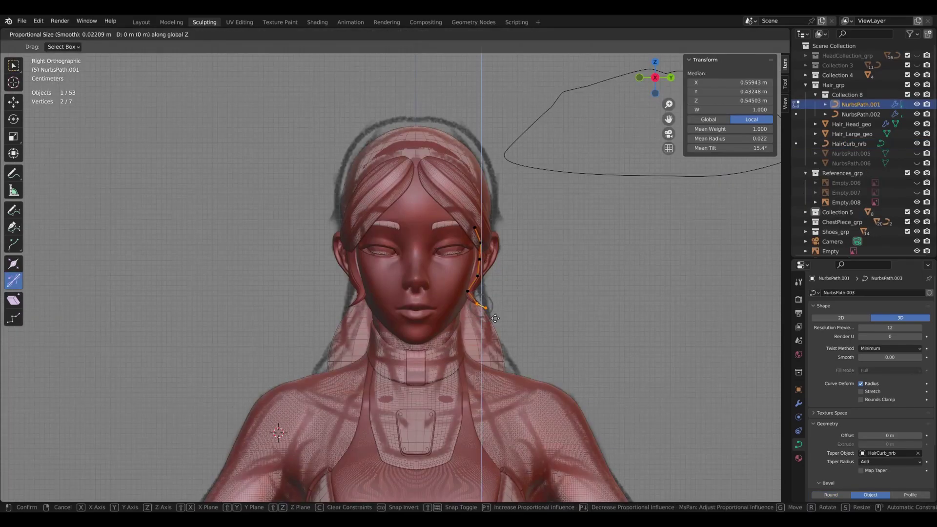
Step: Move the control points of the side hair lock so it curves along the cheek in front of the ear
scroll(498, 355, "down", 3)
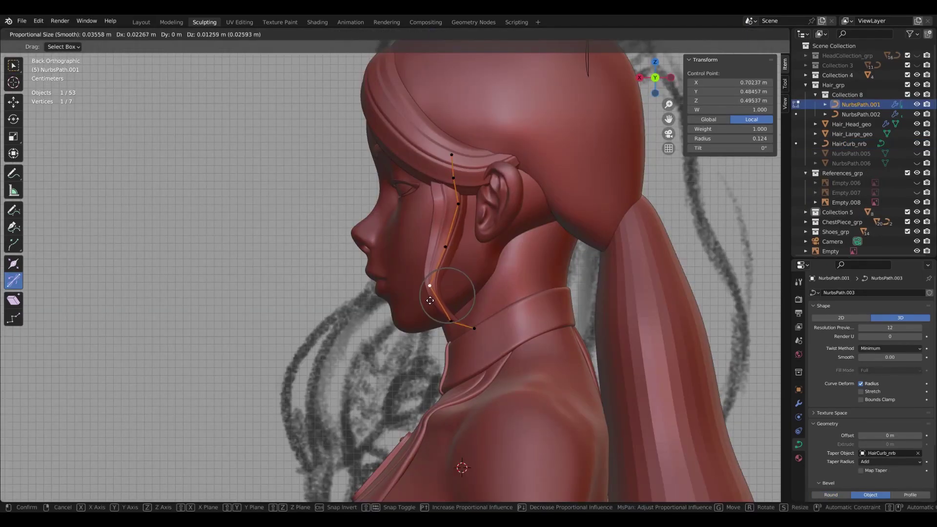
left_click(431, 300)
left_click(453, 177)
key("g")
left_click(468, 184)
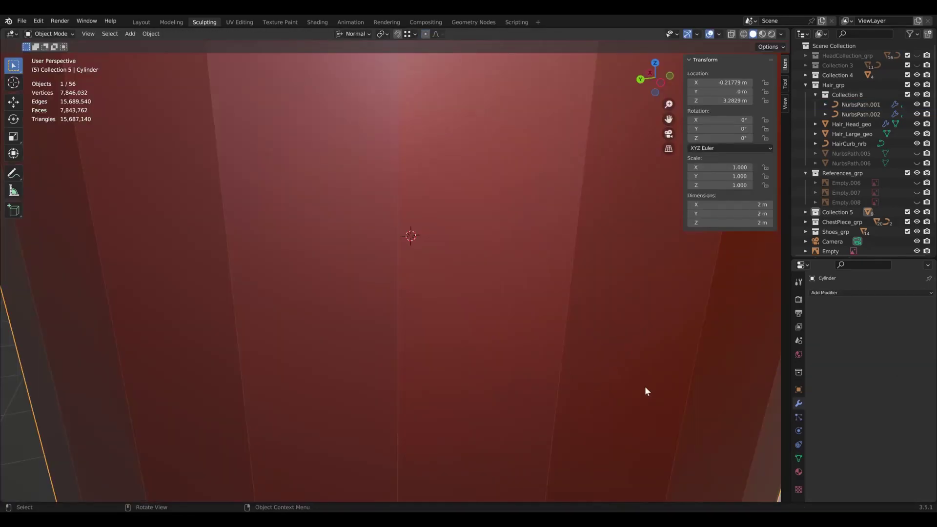
Step: Scale the new cylinder for the hair ribbon, add two loop cuts and extrude its middle band outward
key("s")
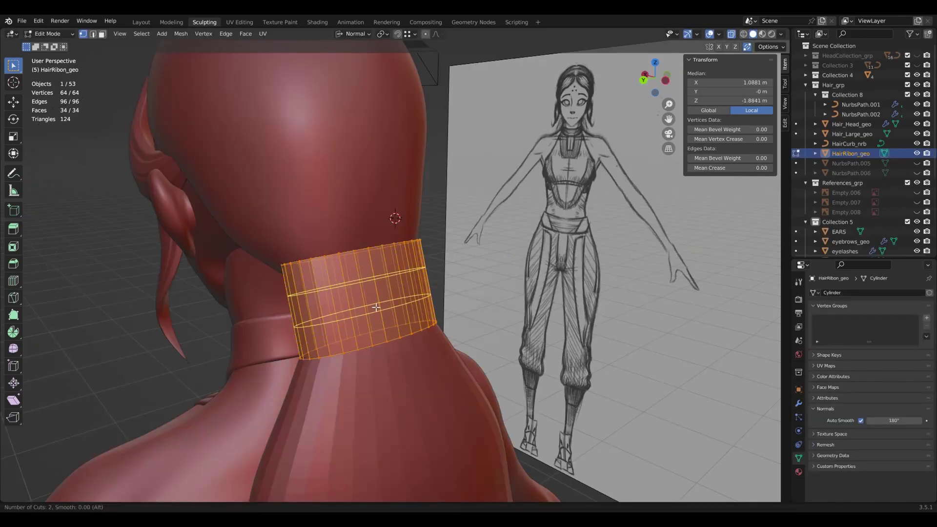
scroll(376, 307, "up", 3)
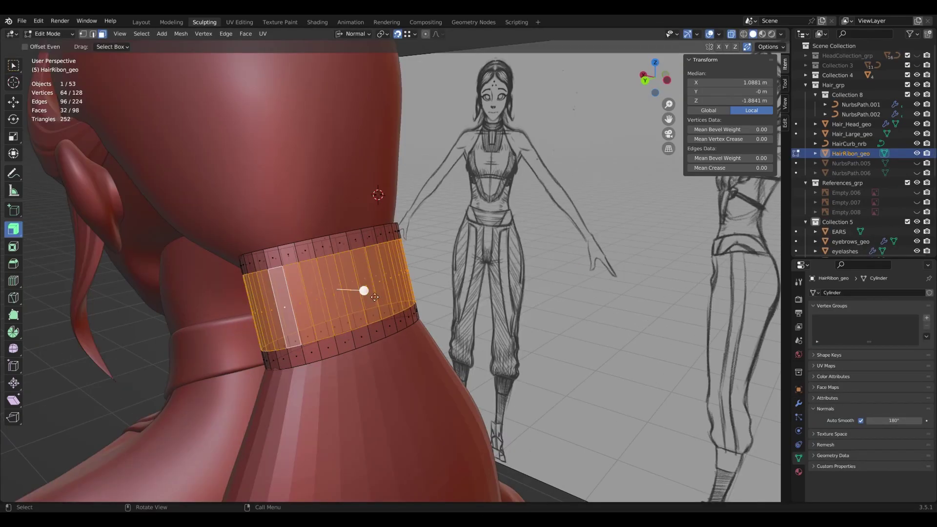
left_click_drag(375, 293, 419, 291)
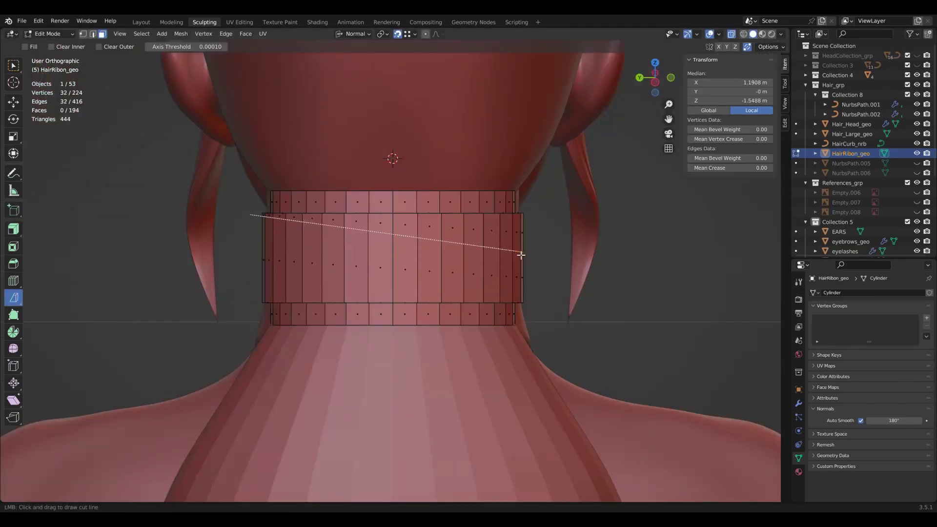
Step: Bisect the hair ribbon's middle band with four crossing diagonal cuts to outline wrapped strips
left_click_drag(521, 255, 521, 255)
left_click_drag(246, 241, 261, 248)
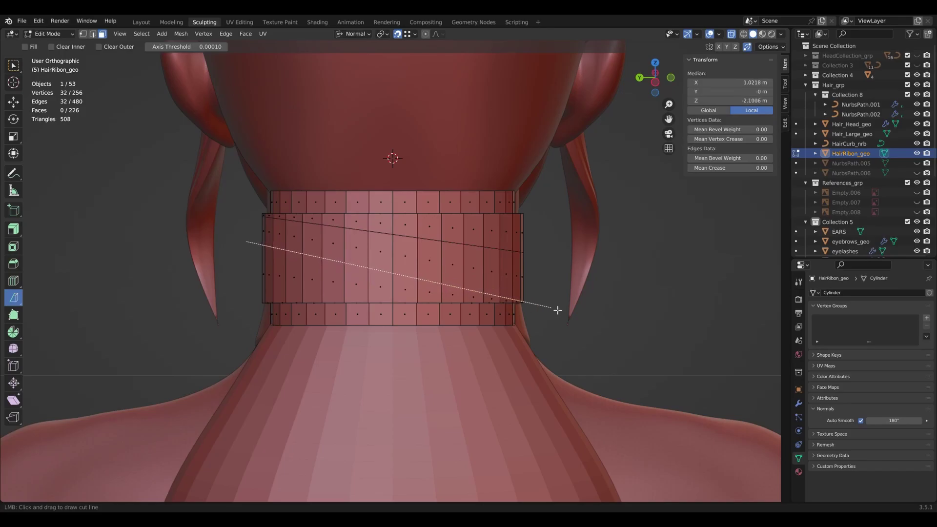
left_click_drag(559, 309, 560, 309)
left_click_drag(255, 274, 545, 218)
left_click_drag(261, 302, 563, 237)
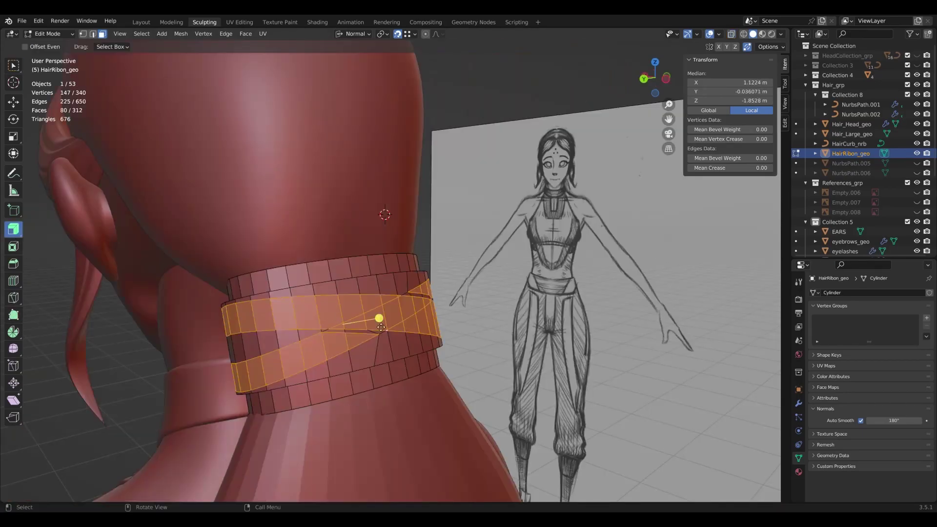
Step: Fatten the hair ribbon's narrow upper and lower rim faces outward along their normals
key("alt+s")
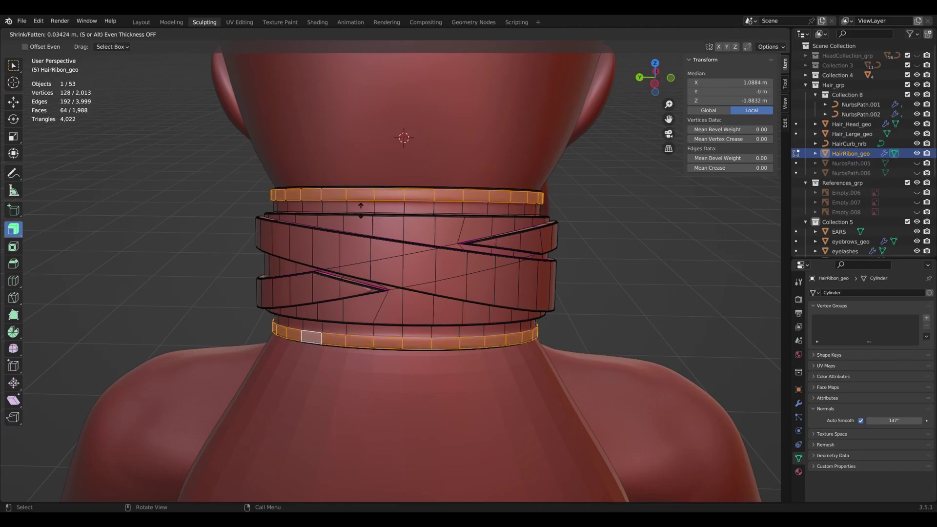
left_click(376, 218)
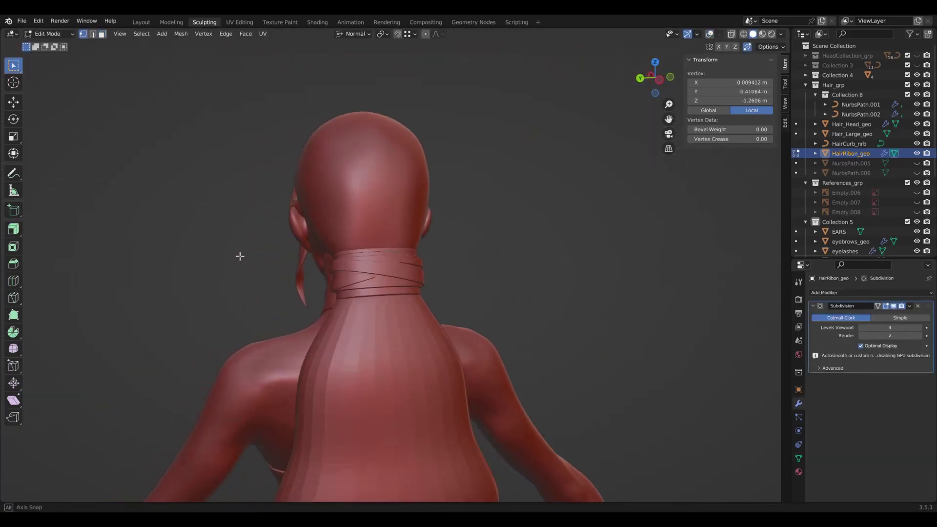
middle_click_drag(251, 258, 183, 250)
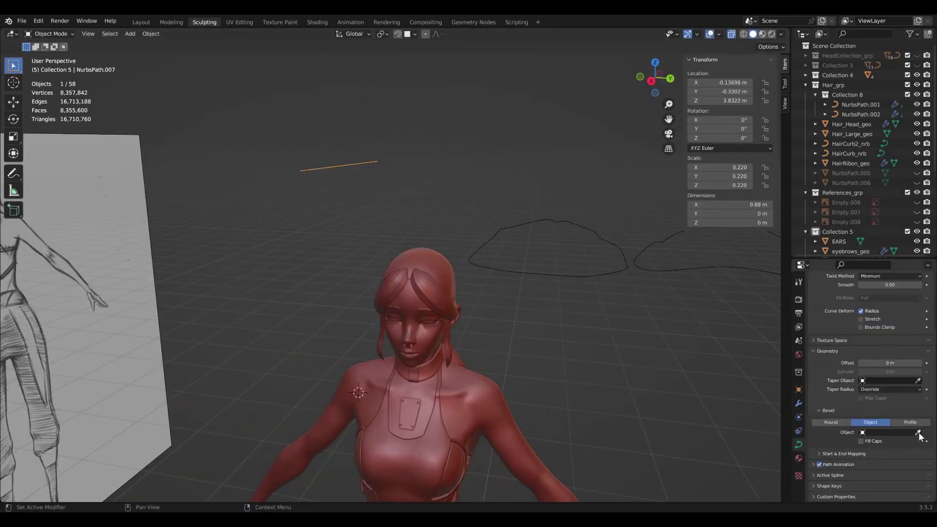
Step: Use HairCurb2_nrb as the new path's bevel object with filled caps, and bend the strand's free end downward
left_click(708, 271)
left_click(862, 440)
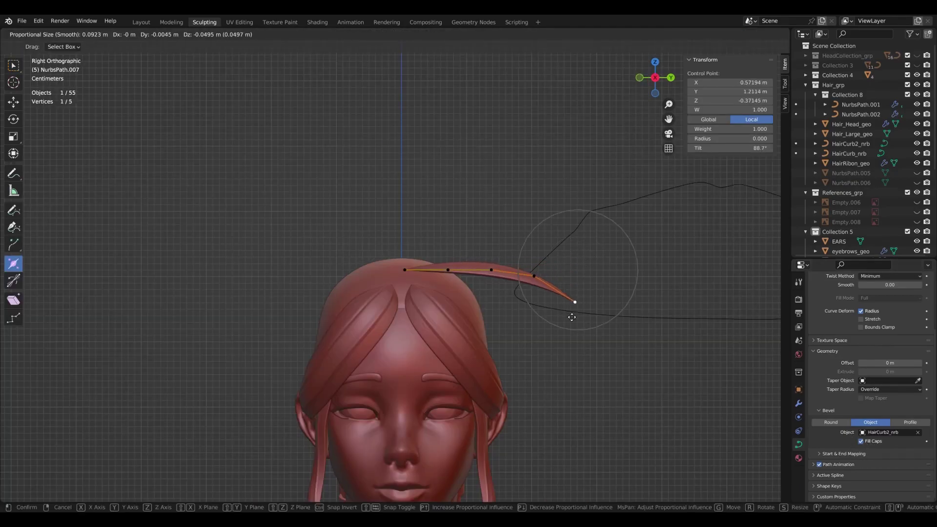
scroll(561, 364, "down", 4)
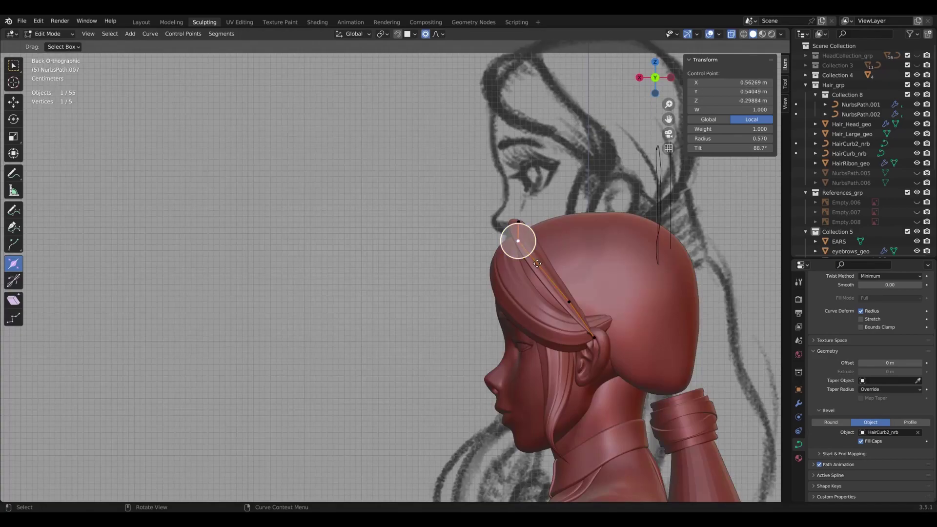
Step: Reposition an upper control point of the new hair strand and its end point above the ear
left_click(541, 251)
key("g")
left_click(527, 233)
middle_click_drag(527, 232, 459, 218, "shift")
left_click(517, 316)
key("g")
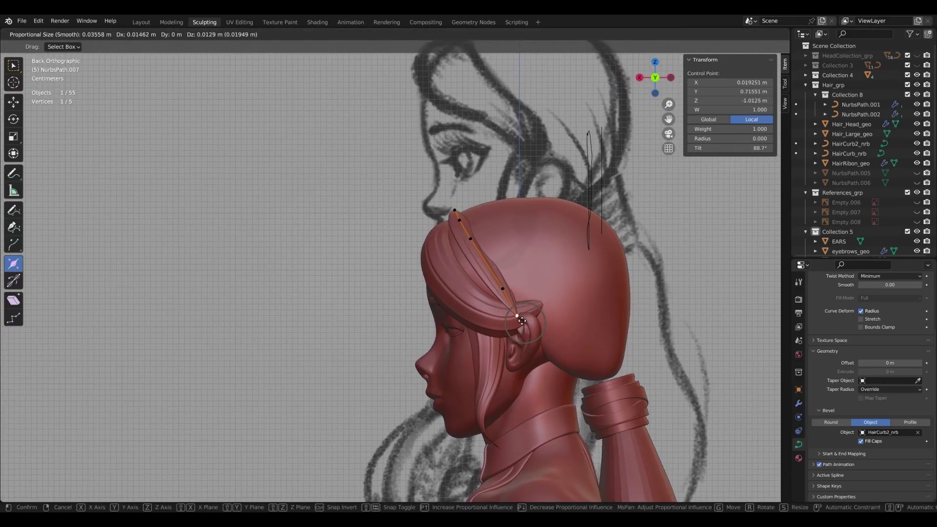
left_click(519, 315)
Step: Move the strand's middle and upper control points forward so it follows the swept-back front hair
left_click(502, 287)
key("g")
left_click(488, 288)
left_click(470, 240)
key("g")
left_click(456, 217)
key("g")
left_click(453, 217)
key("g")
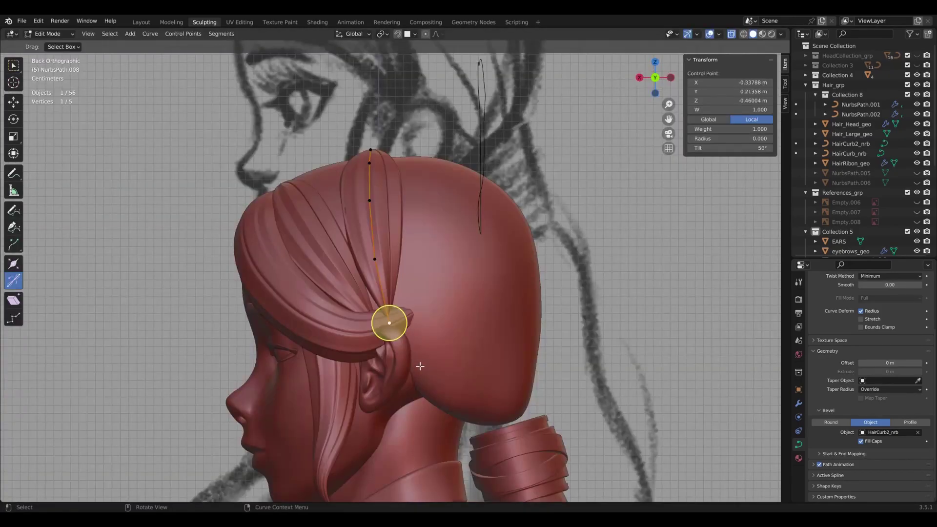
Step: Stretch the second hair strand to the nape by moving its tip and upper control points down behind the ear
left_click_drag(389, 323, 485, 411)
left_click_drag(375, 259, 434, 369)
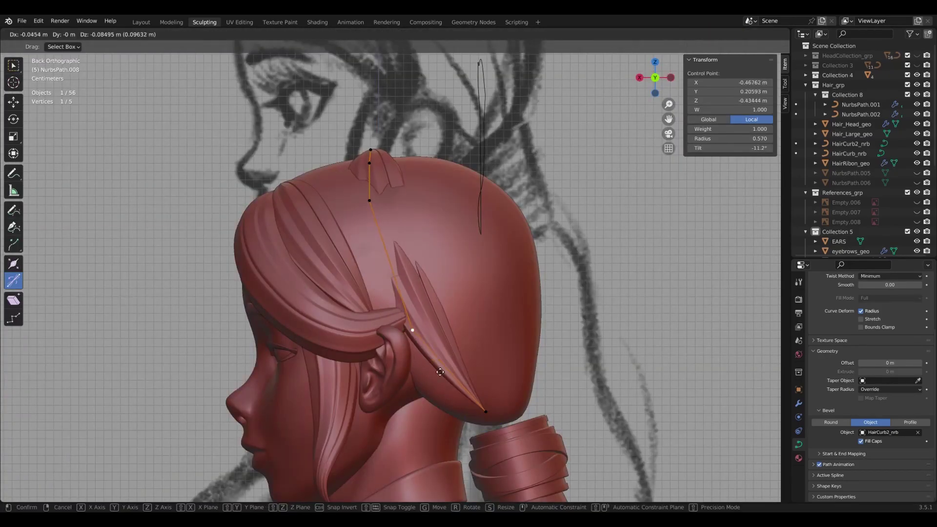
left_click(369, 163)
key("g")
left_click(391, 272)
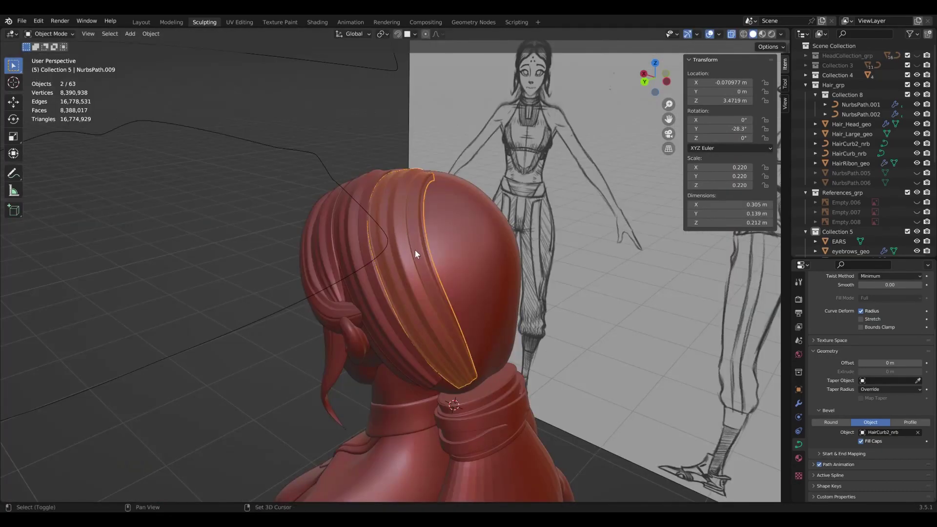
Step: Duplicate the two selected strands toward the back of the head and reposition points to fit the scalp
key("g")
left_click(489, 252)
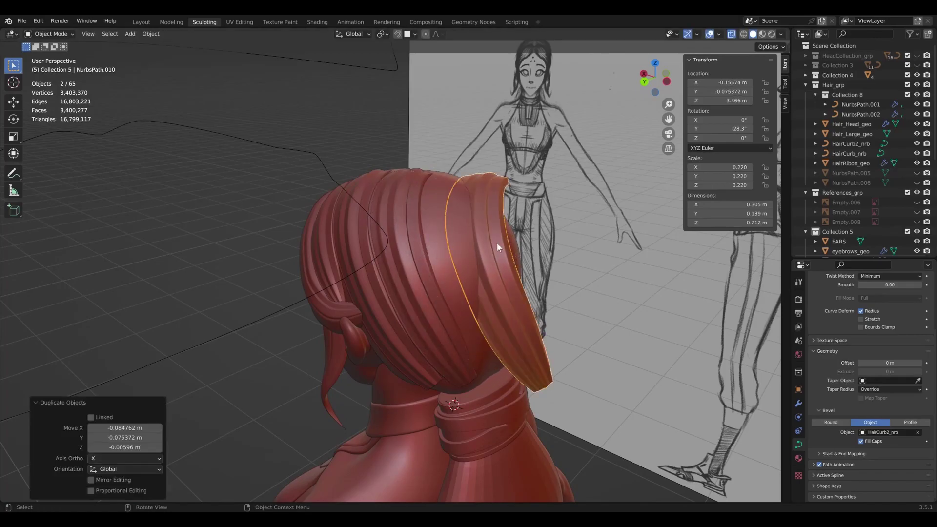
scroll(489, 252, "up", 4)
left_click(453, 219)
key("g")
left_click(467, 347)
left_click(429, 383)
key("g")
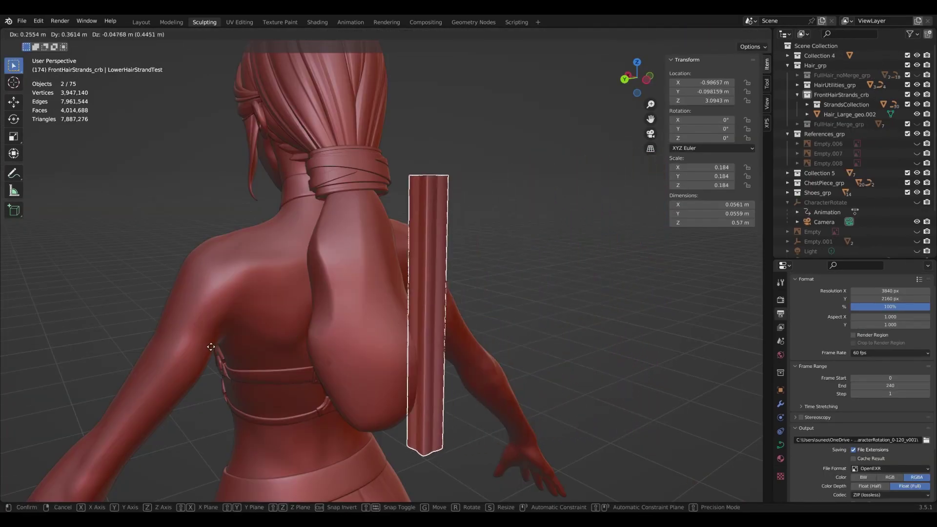
Step: Place the straight lower hair strand, and move the control points of LowerHairStrand2_nrb.002 to curve it along the ponytail
left_click(90, 372)
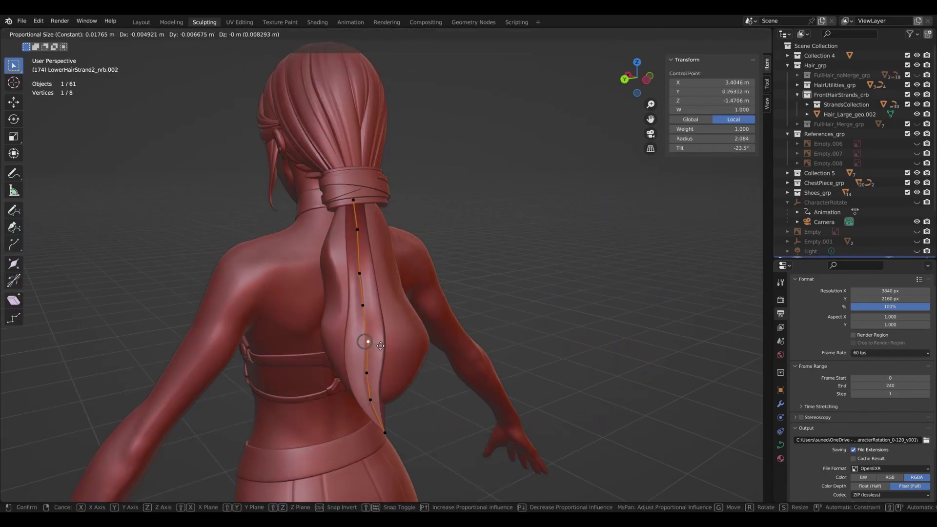
left_click(401, 345)
left_click(366, 373)
key("g")
left_click(400, 374)
left_click(361, 275)
key("g")
left_click(352, 276)
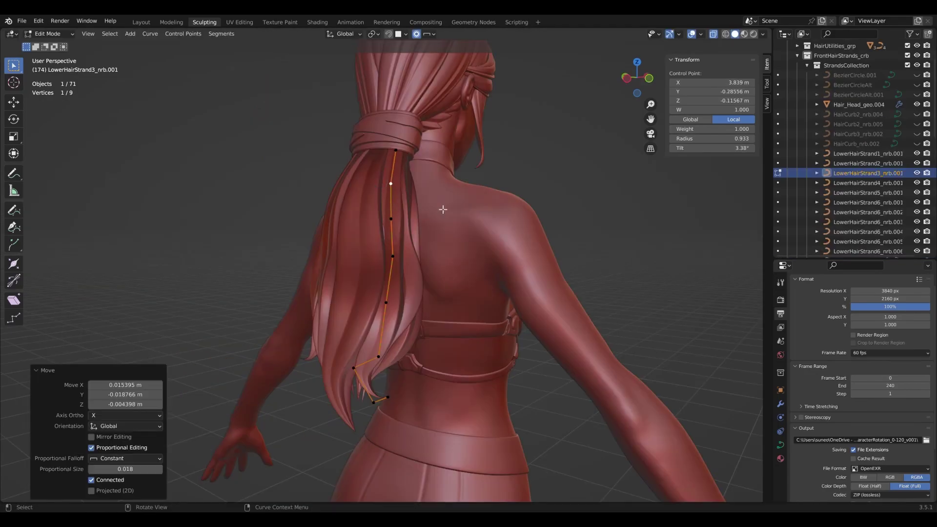
Step: Shift the upper and middle control points of LowerHairStrand3_nrb.001 inward along the ponytail
key("g")
left_click(381, 191)
left_click(398, 220)
key("g")
left_click(382, 222)
left_click(395, 312)
key("g")
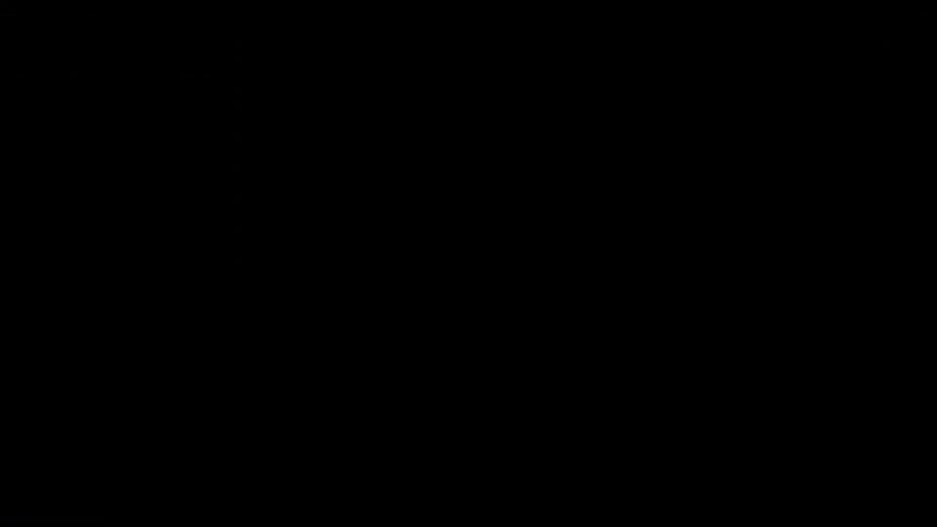